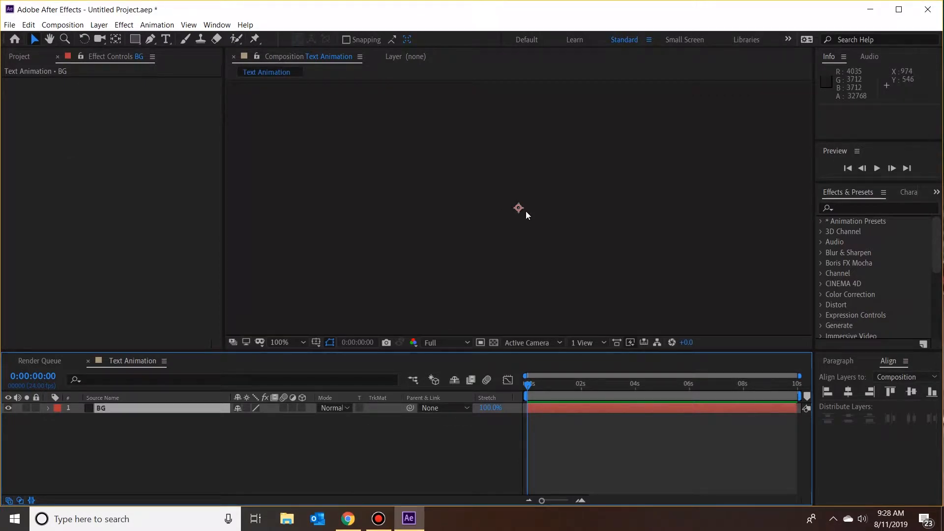
Step: Create a text layer above the BG layer reading "animated"
scroll(526, 211, "down", 4)
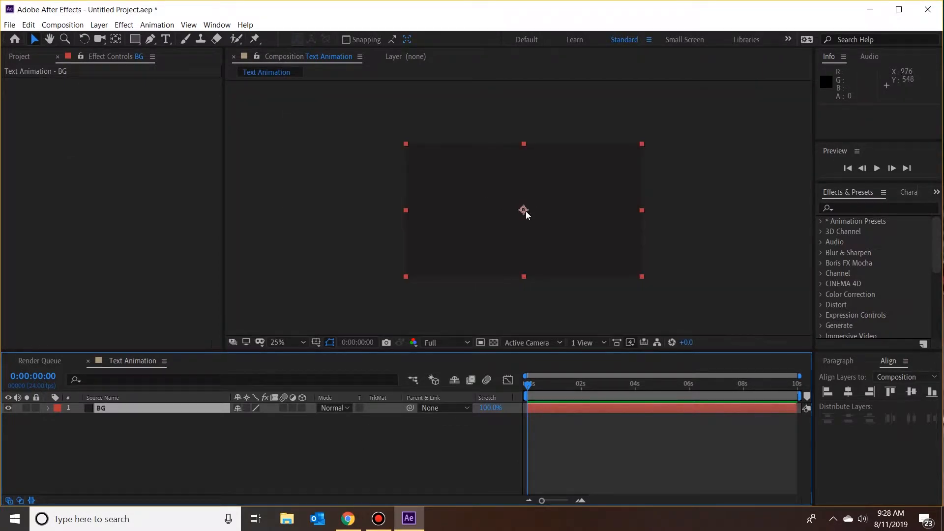
scroll(526, 211, "up", 2)
right_click(146, 428)
mouse_move(265, 311)
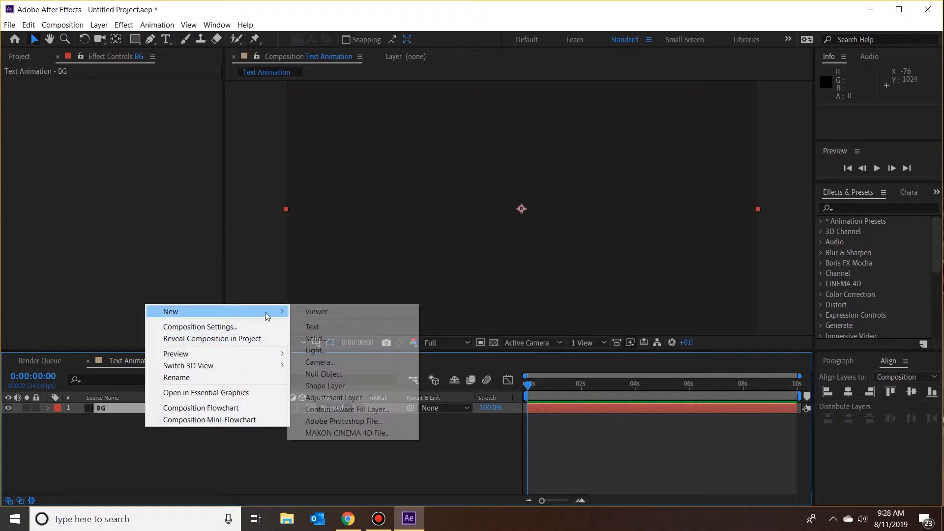
left_click(332, 327)
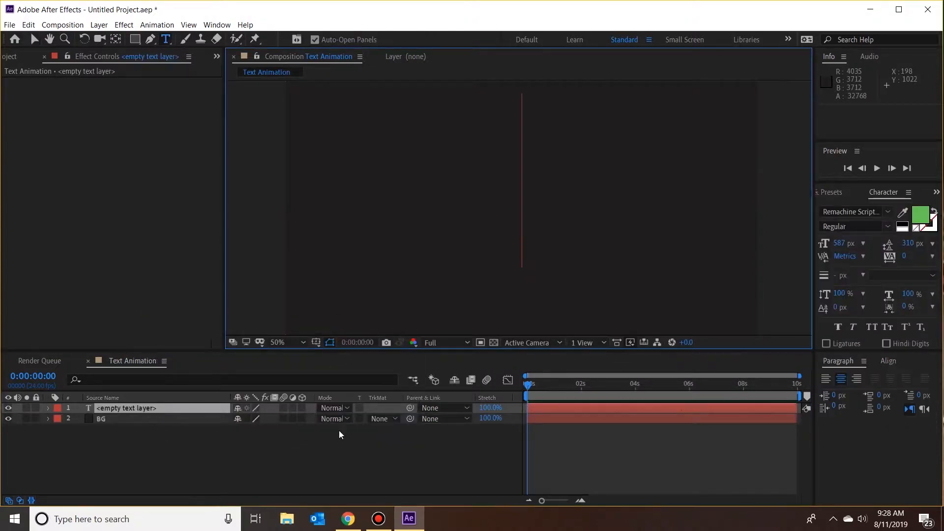
type("anim")
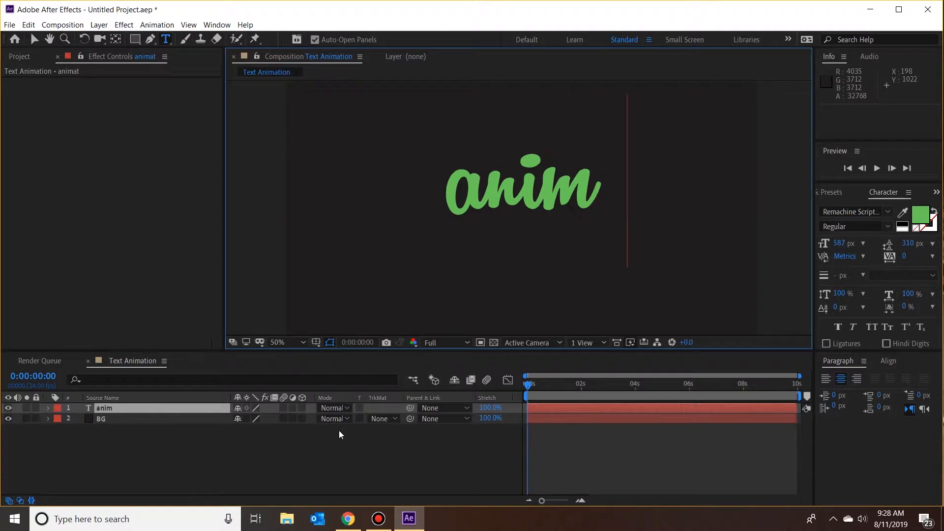
type("ated")
left_click(34, 40)
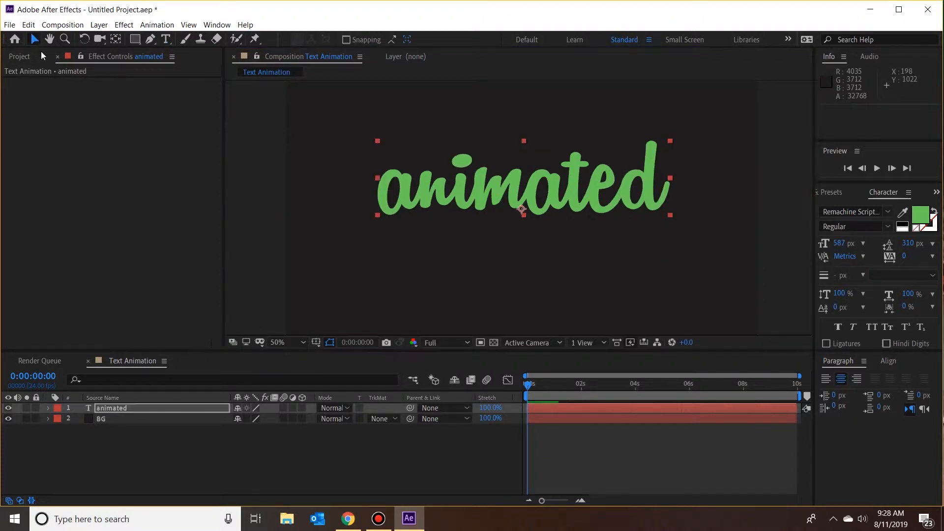
Step: Center the "animated" text horizontally and vertically in the composition
left_click(893, 360)
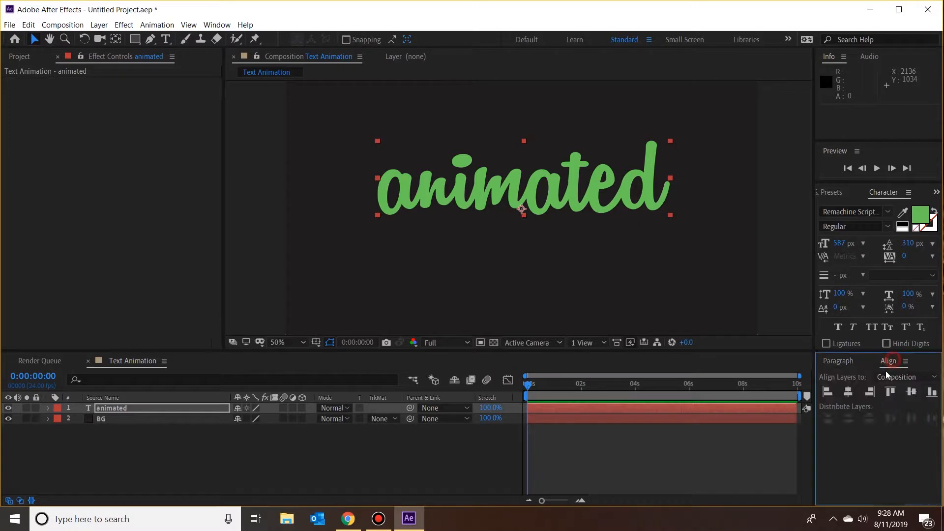
left_click(849, 392)
left_click(912, 392)
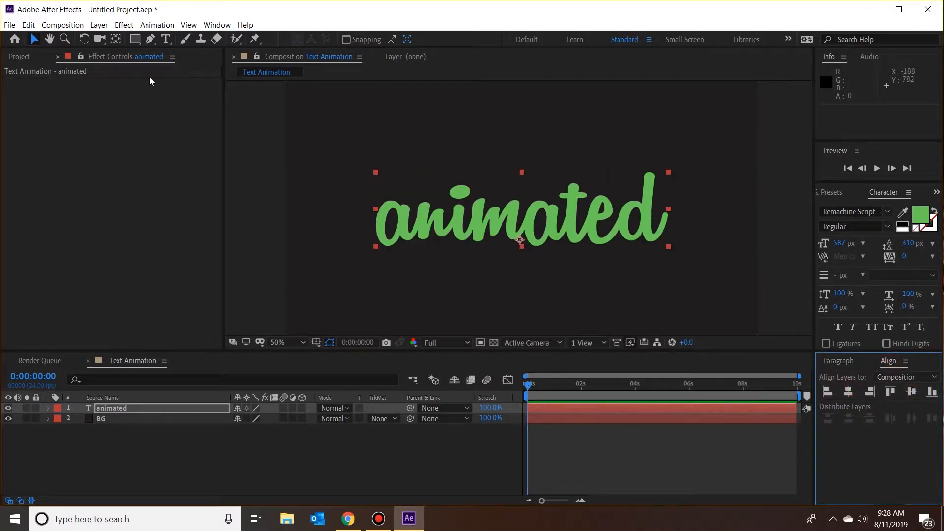
left_click(34, 41)
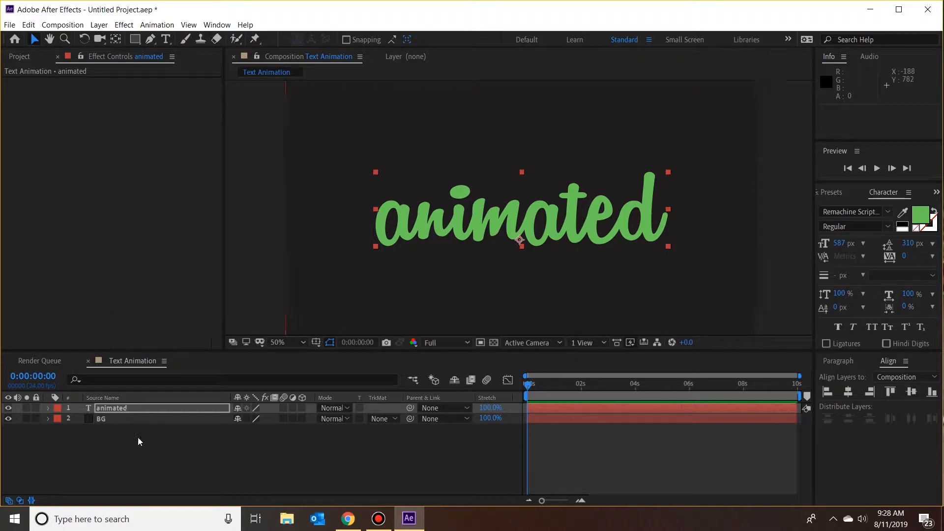
right_click(148, 445)
mouse_move(290, 332)
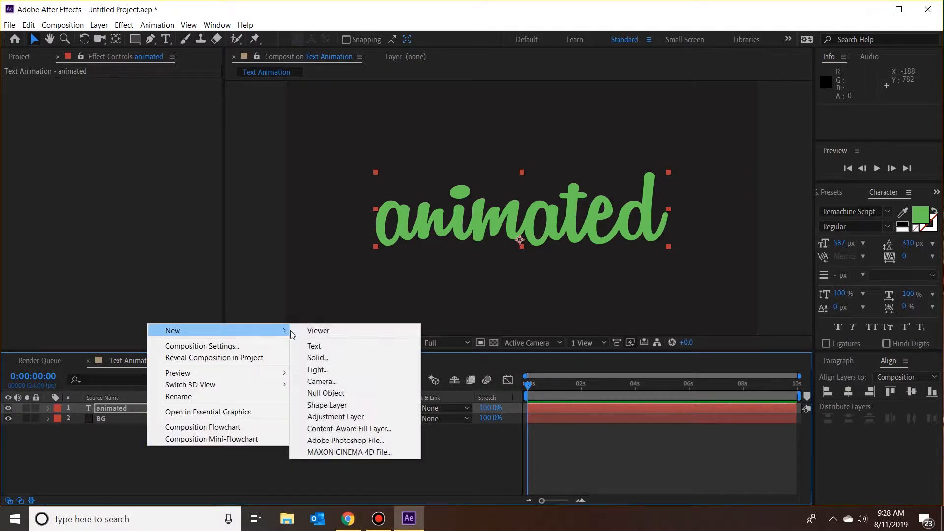
left_click(366, 369)
left_click(539, 408)
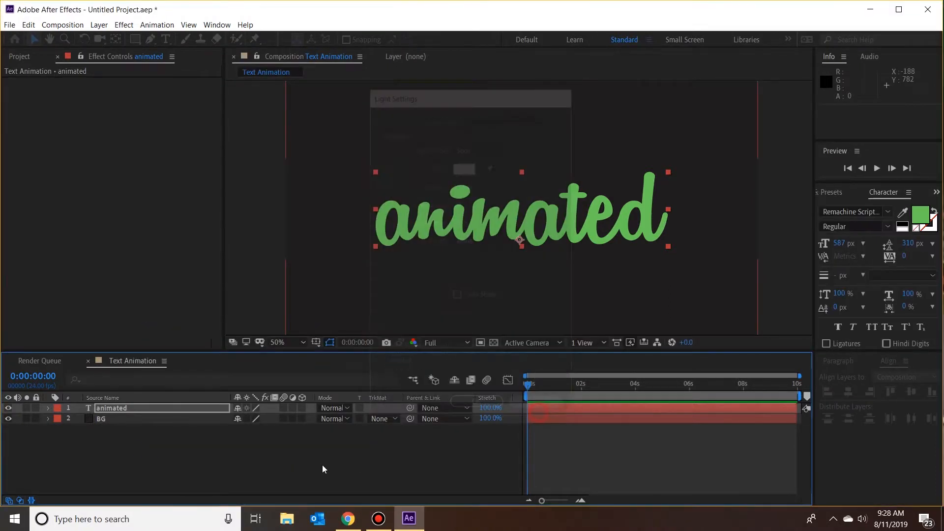
Step: Create a new solid named Path and place it directly beneath the "animated" text layer
right_click(323, 464)
mouse_move(428, 338)
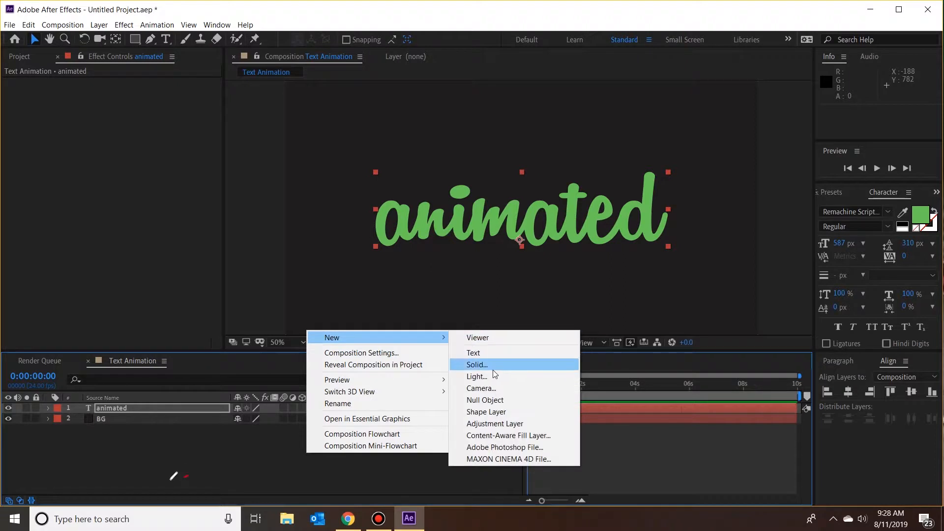
left_click(475, 364)
type("Path")
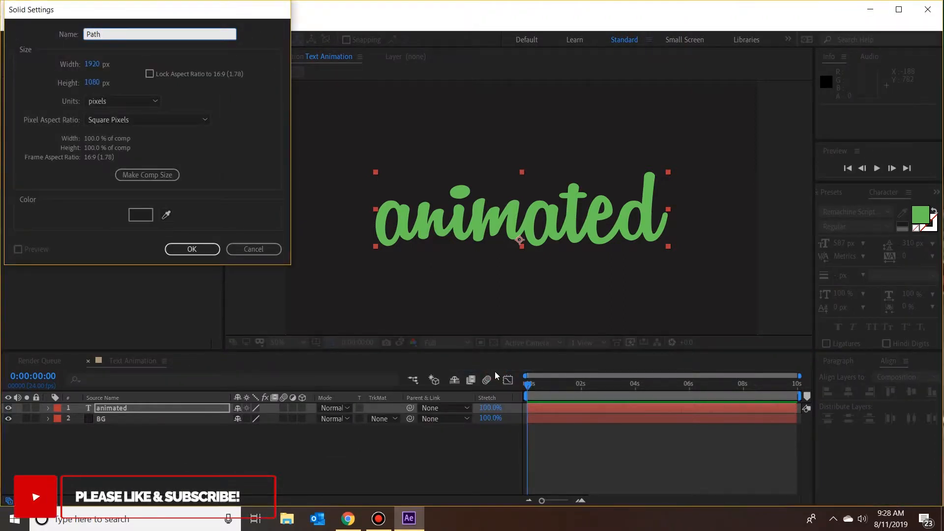
key("Return")
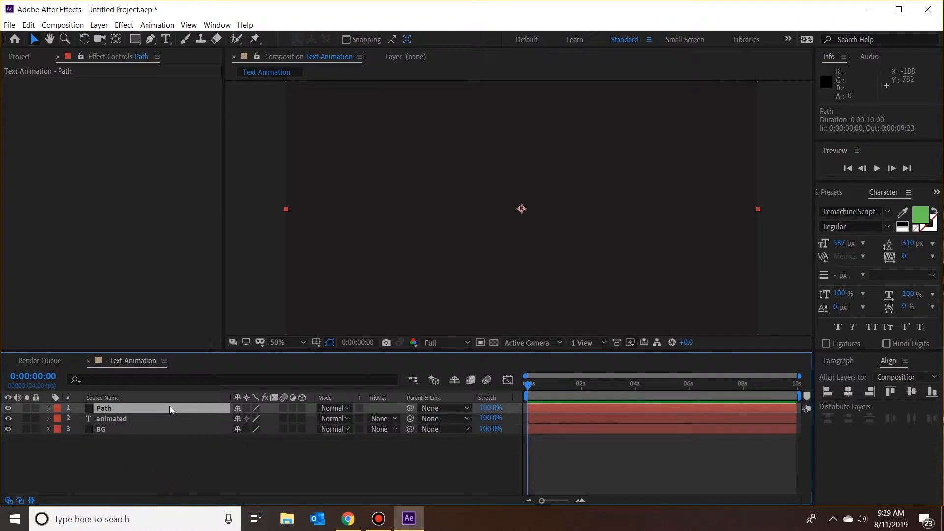
left_click_drag(170, 407, 160, 425)
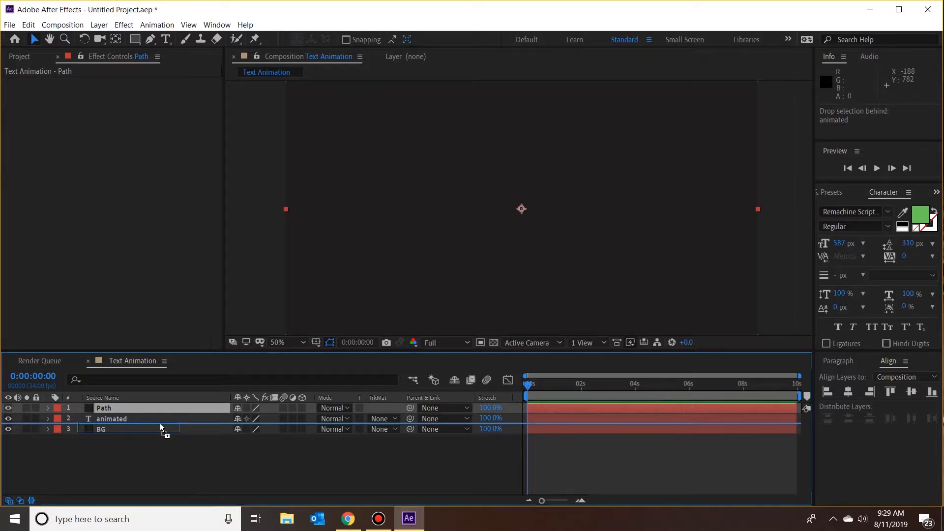
left_click_drag(161, 423, 160, 424)
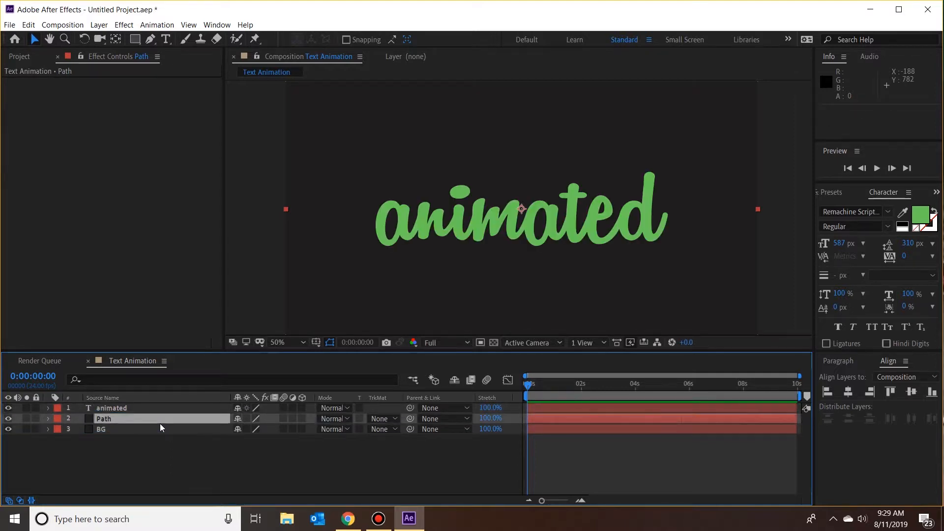
Step: Trace the bowl of the first "a" with a Pen tool mask on the Path layer, counterclockwise from its top, leaving the mask open
left_click(132, 421)
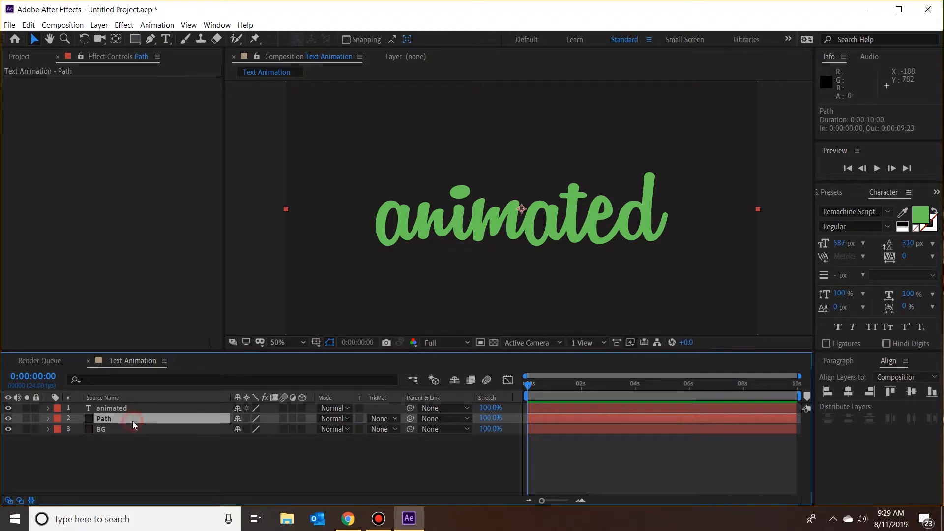
left_click(150, 40)
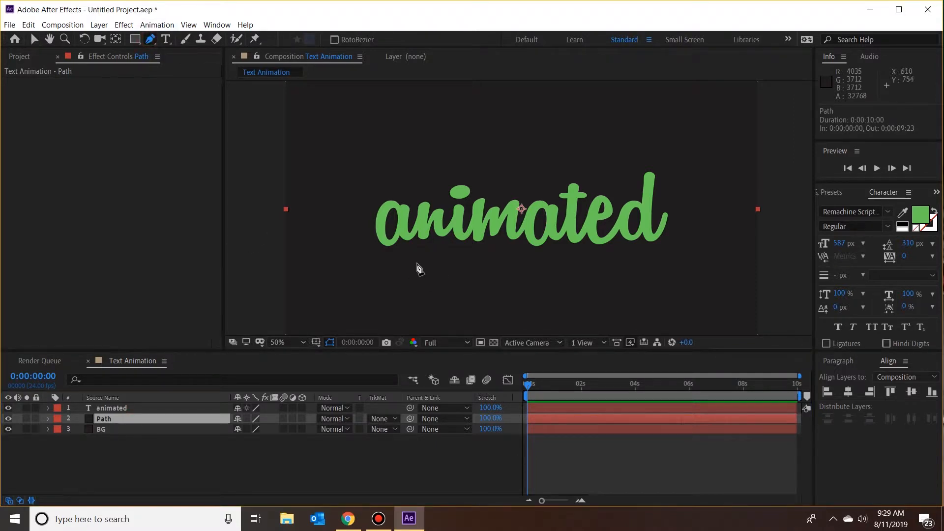
scroll(370, 224, "up", 4)
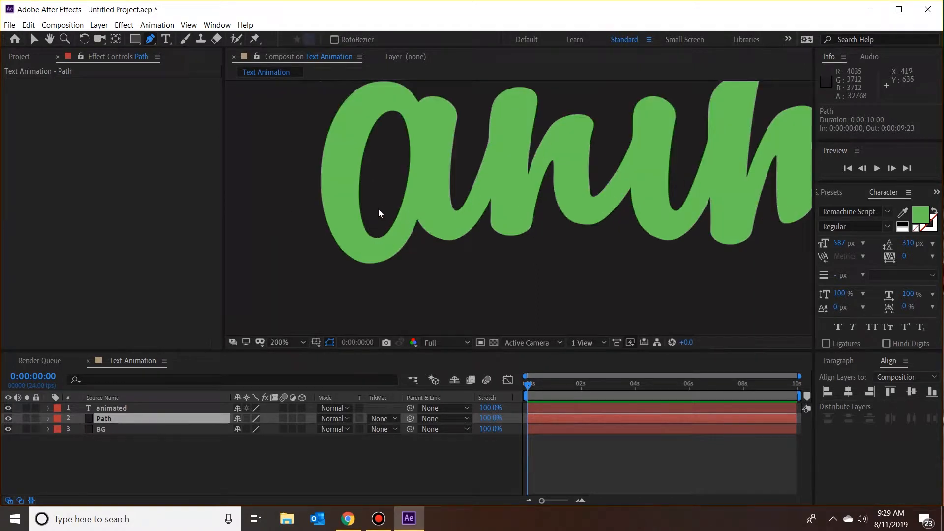
key("h")
left_click_drag(428, 185, 417, 211)
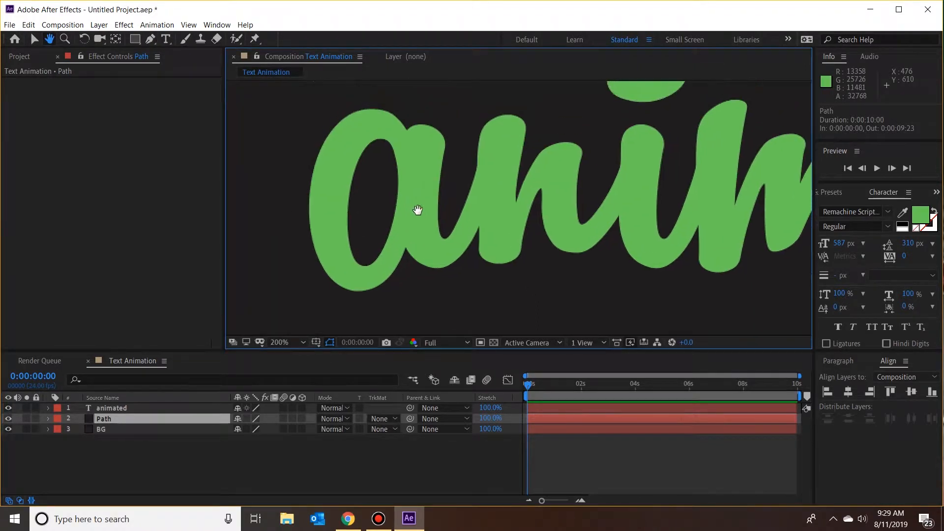
left_click(152, 39)
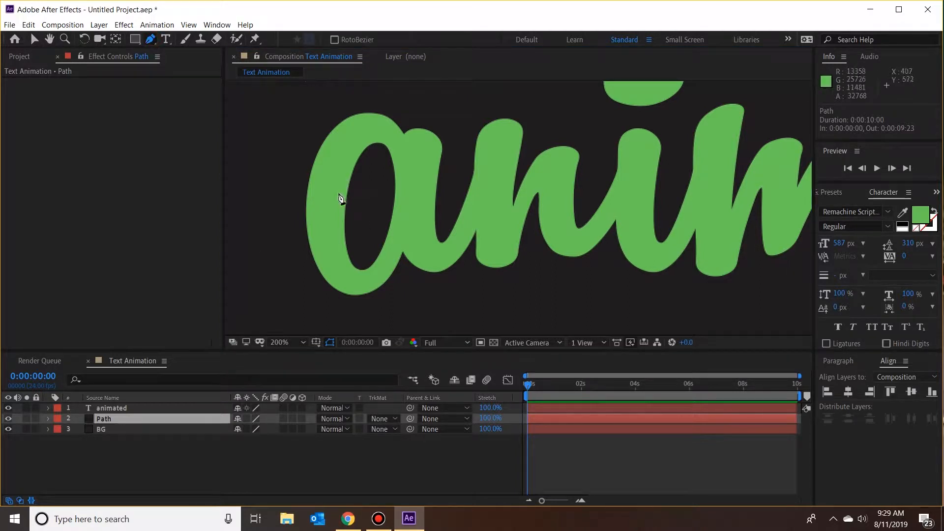
left_click(370, 125)
left_click(355, 134)
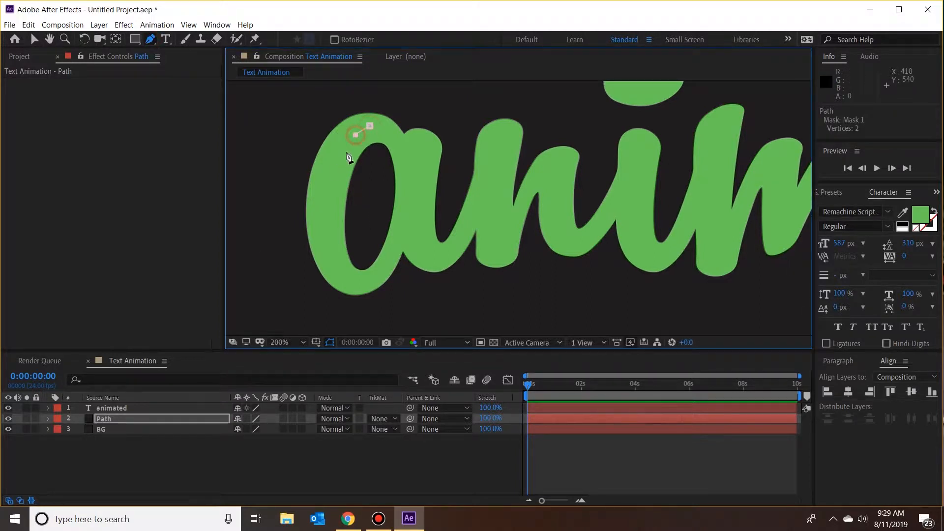
left_click(332, 173)
left_click(331, 190)
left_click(319, 209)
key("ctrl+z")
left_click(325, 211)
left_click(328, 248)
left_click(338, 270)
left_click(351, 284)
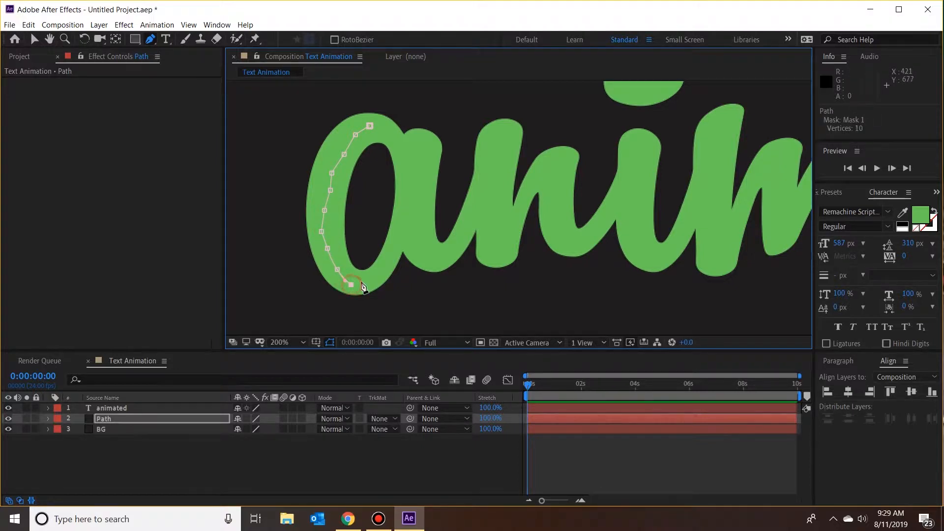
left_click(361, 282)
left_click(379, 274)
left_click(388, 264)
left_click(393, 252)
left_click(400, 236)
left_click(403, 218)
left_click(407, 204)
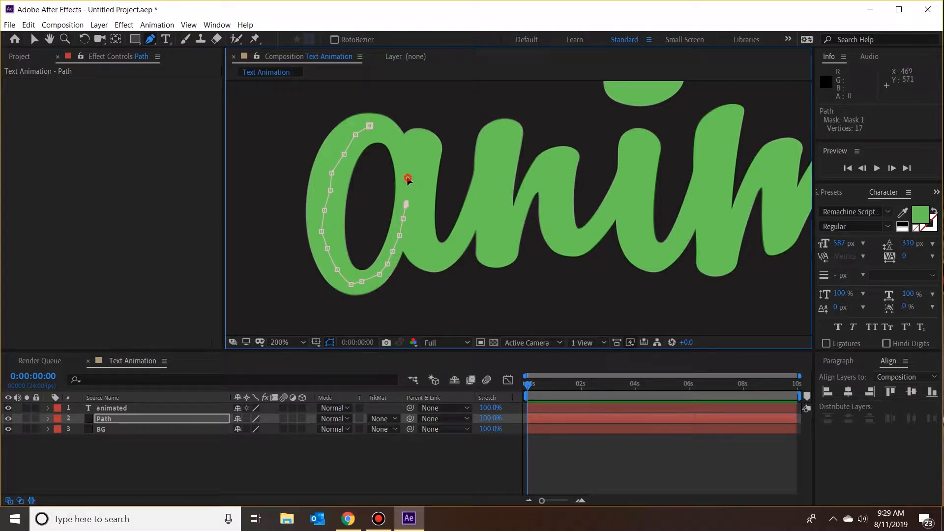
left_click(407, 178)
left_click(401, 146)
Step: Start a second mask on the Path layer that follows the first "a" down its stem and along its connecting stroke to the "n"
left_click(411, 142)
left_click(417, 143)
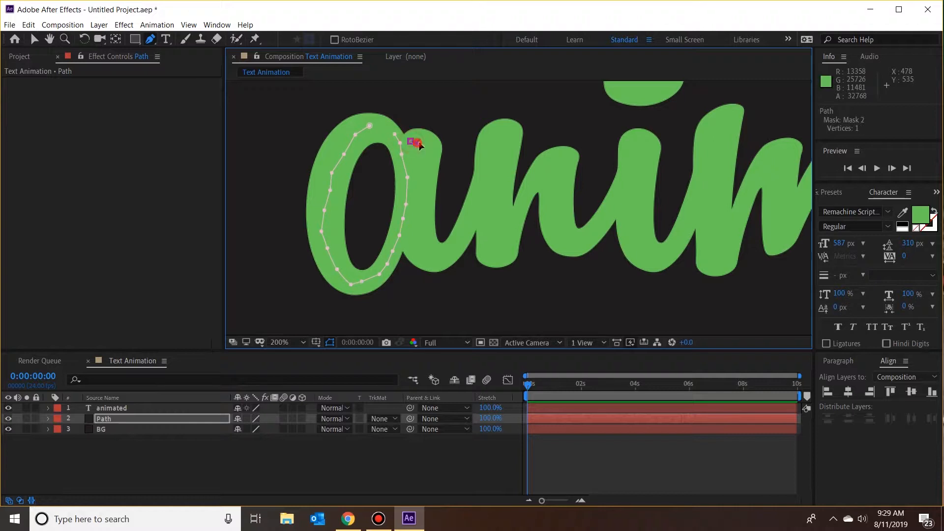
left_click(426, 144)
left_click(424, 160)
left_click(422, 180)
left_click(422, 196)
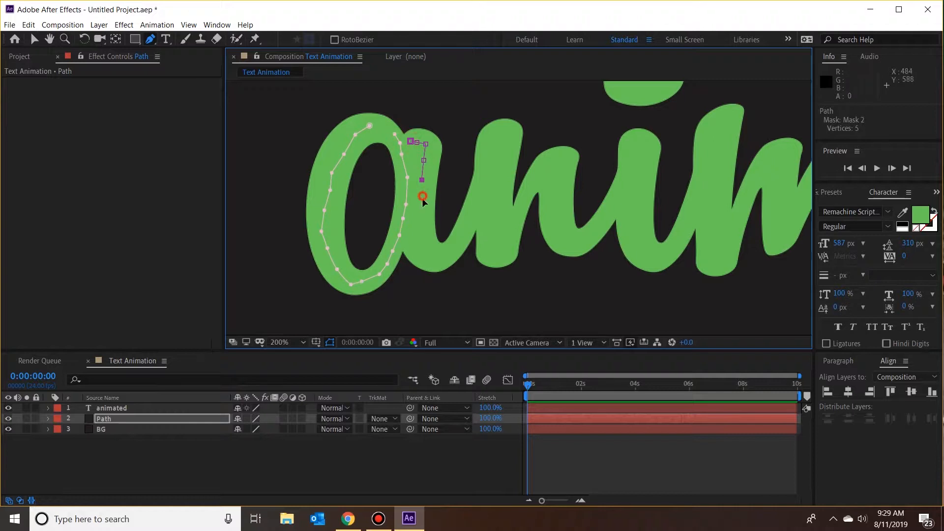
left_click(419, 211)
left_click(419, 224)
left_click(419, 242)
left_click(426, 257)
left_click(438, 256)
left_click(454, 248)
left_click(461, 239)
left_click(468, 229)
left_click(474, 212)
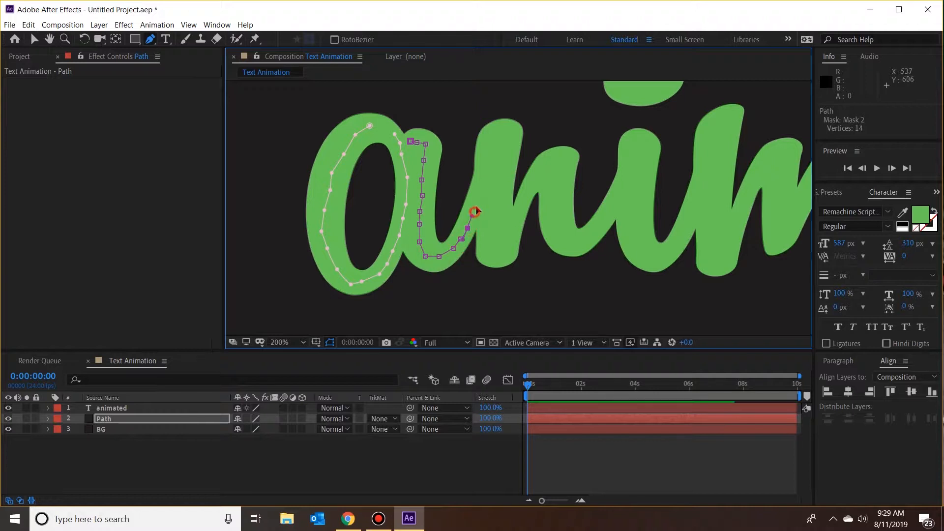
Step: Continue the second mask through all strokes of the "n" and up the connecting stroke to the top of the "i"
left_click(485, 173)
left_click(501, 133)
left_click(511, 138)
left_click(498, 184)
left_click(493, 256)
left_click(509, 237)
left_click(516, 213)
left_click(523, 200)
left_click(547, 168)
left_click(566, 158)
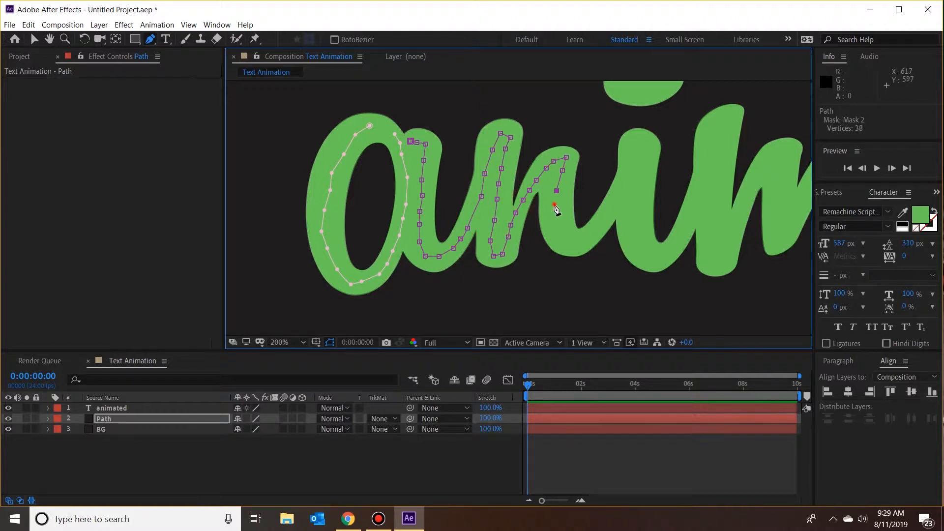
left_click(552, 219)
left_click(579, 241)
left_click(620, 196)
left_click(633, 142)
Step: Draw a separate closed mask inside the dot of the "i" with the Pen tool
left_click_drag(649, 148, 637, 205)
left_click(150, 39)
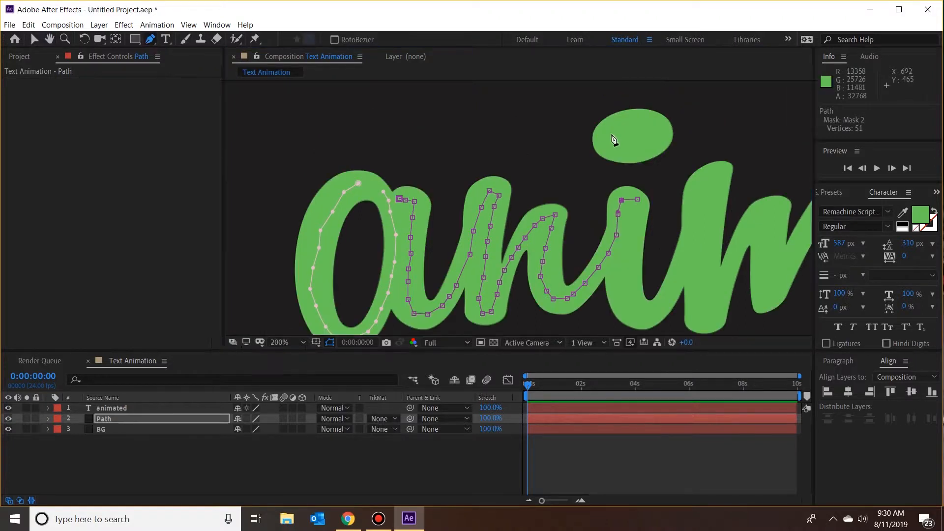
left_click(606, 138)
left_click(636, 122)
left_click(661, 125)
left_click(607, 137)
Step: Start a new mask at the top of the "i" and trace its downstroke and all strokes of the "m"
left_click(638, 211)
left_click(625, 268)
left_click(681, 277)
left_click(685, 261)
left_click(712, 179)
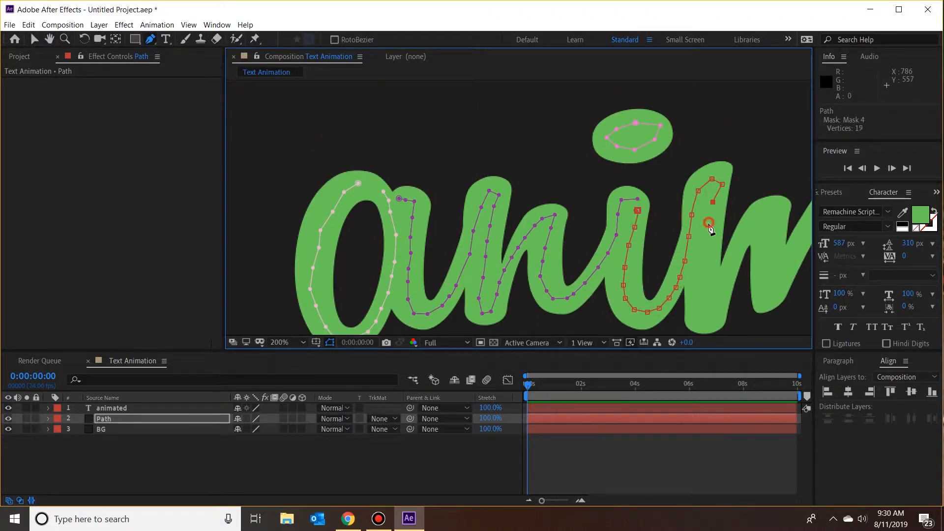
left_click(699, 263)
left_click(704, 317)
left_click(731, 266)
left_click(776, 211)
left_click(767, 295)
left_click_drag(699, 263, 331, 237)
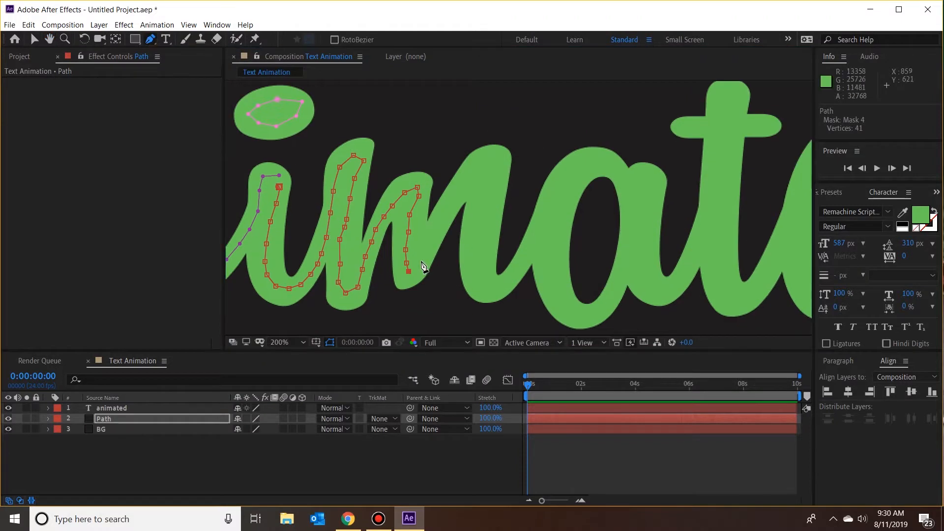
left_click(429, 241)
left_click(495, 164)
left_click(485, 215)
left_click(482, 289)
Step: Continue the mask from the "m" around the bowl of the second "a", down its stem and along its connecting stroke to the "t"
left_click(522, 266)
left_click(572, 181)
left_click(594, 165)
left_click(549, 277)
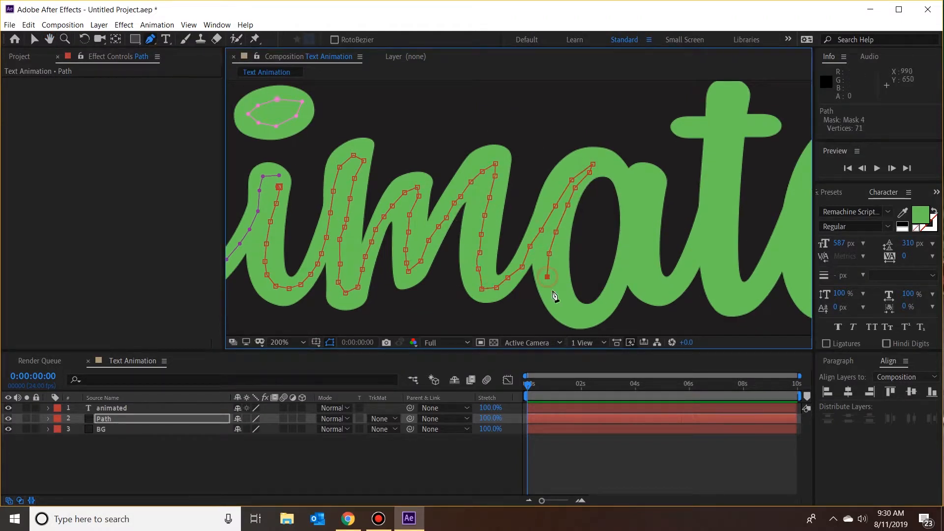
left_click(582, 317)
left_click(623, 262)
left_click(632, 220)
left_click(613, 164)
left_click(644, 181)
left_click(644, 247)
left_click(645, 287)
left_click(656, 289)
left_click(694, 250)
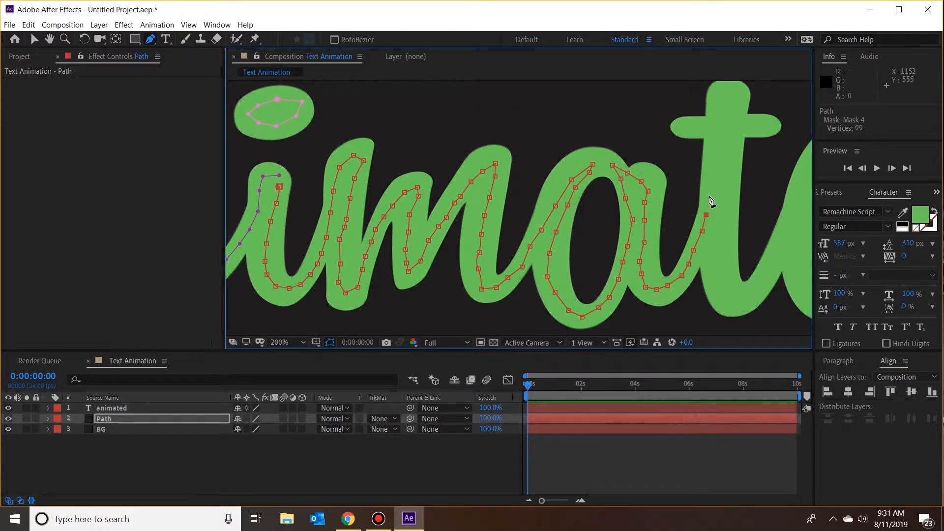
Step: Finish the mask over the upper stem of the "t" and trace the crossbar as a separate open mask
left_click(713, 171)
left_click(731, 92)
left_click(729, 147)
left_click(683, 124)
left_click(724, 124)
left_click(773, 123)
Step: Start a new mask below the crossbar of the "t" and trace its lower stem and curve toward the "e"
left_click(729, 163)
left_click(725, 277)
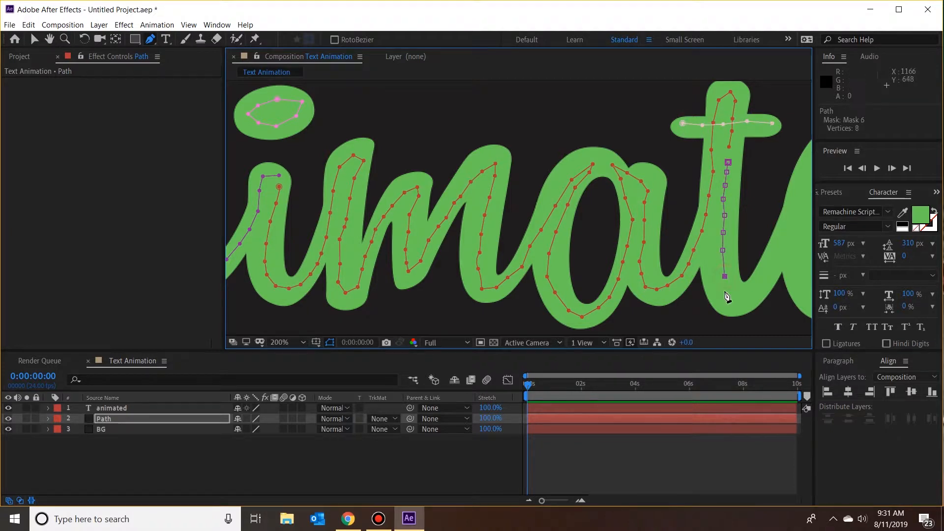
left_click(726, 293)
left_click_drag(740, 290, 414, 298)
left_click(443, 281)
Step: Continue the mask around the loop of the "e", along its base and up the connecting stroke to the "d"
left_click(478, 215)
left_click(506, 153)
left_click(542, 170)
left_click(528, 215)
left_click(482, 275)
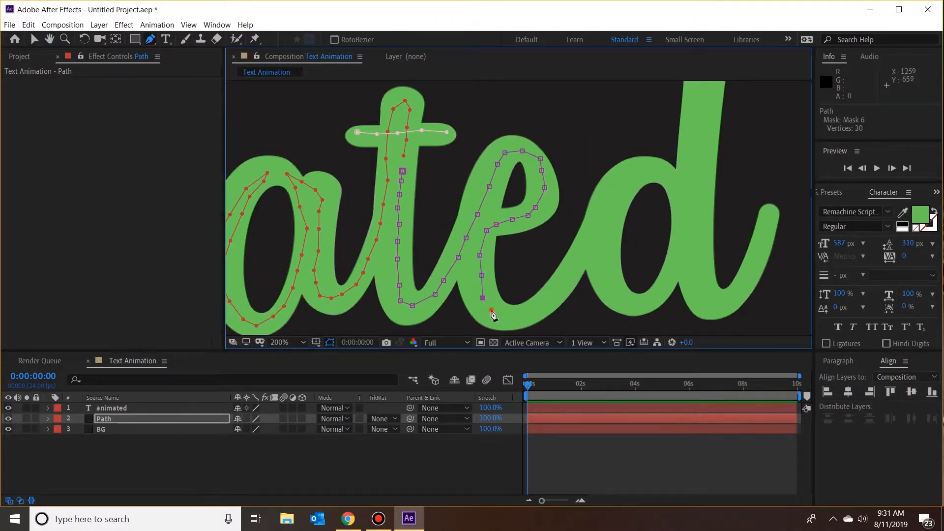
left_click(527, 317)
left_click(575, 264)
Step: Continue the mask along the connecting stroke from the "e" and trace around the bowl of the "d"
left_click(621, 183)
left_click(675, 183)
left_click(639, 183)
left_click(613, 226)
left_click(610, 240)
left_click(613, 277)
left_click(672, 275)
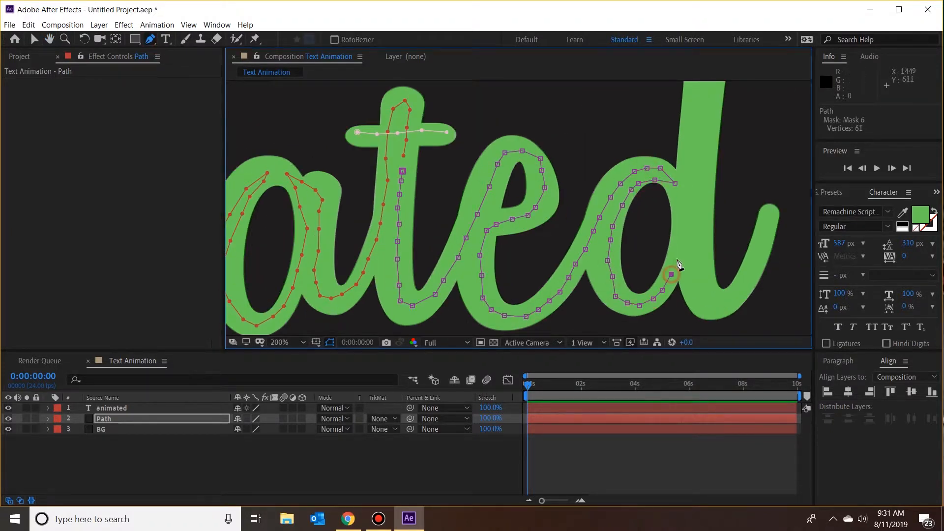
Step: Continue the mask up the tall stem of the "d" to its tip and back down toward the baseline
left_click(682, 218)
left_click(694, 107)
left_click_drag(695, 106, 571, 159)
left_click(590, 114)
left_click(582, 187)
left_click(584, 200)
left_click(574, 269)
left_click(577, 307)
left_click_drag(556, 278, 514, 169)
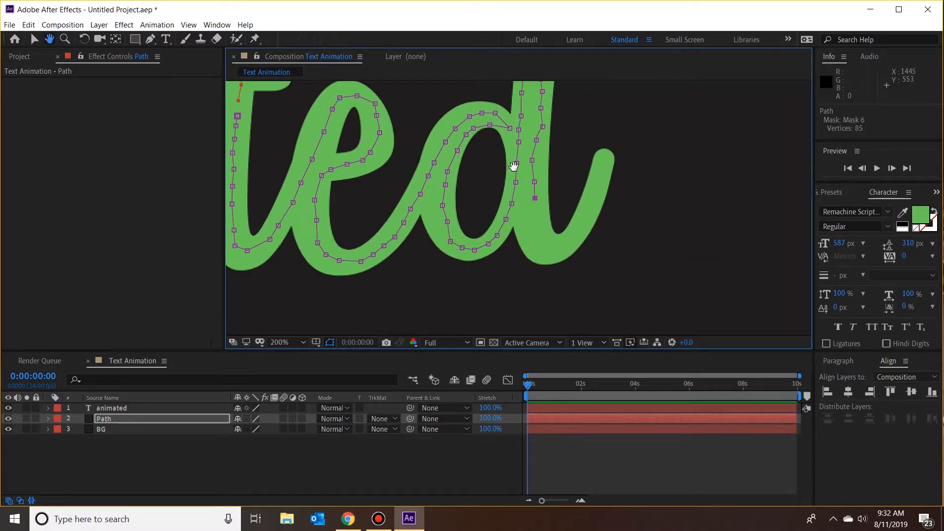
Step: Finish the mask around the base of the "d" and up its exit stroke to the tip, and return to the Selection tool
left_click(532, 229)
left_click(534, 248)
left_click(562, 244)
left_click(591, 211)
left_click(595, 192)
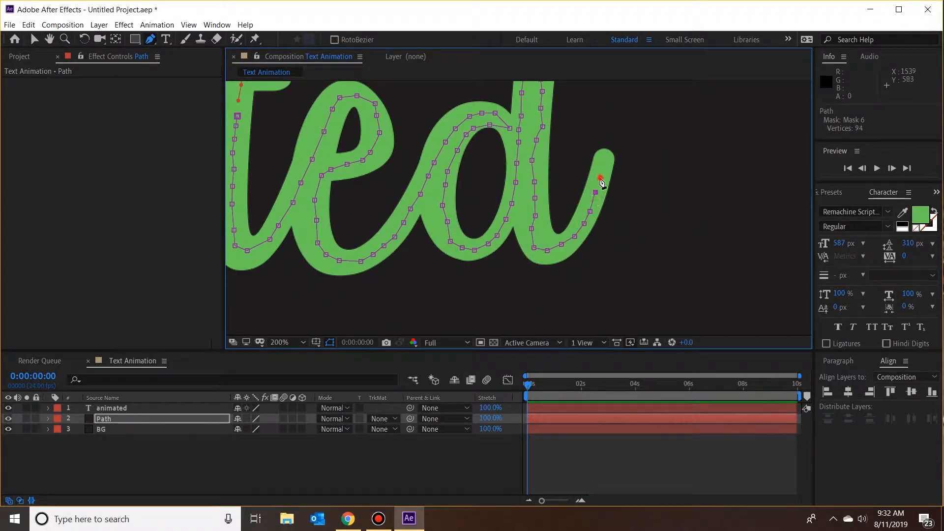
left_click(605, 160)
left_click(599, 176)
left_click(34, 39)
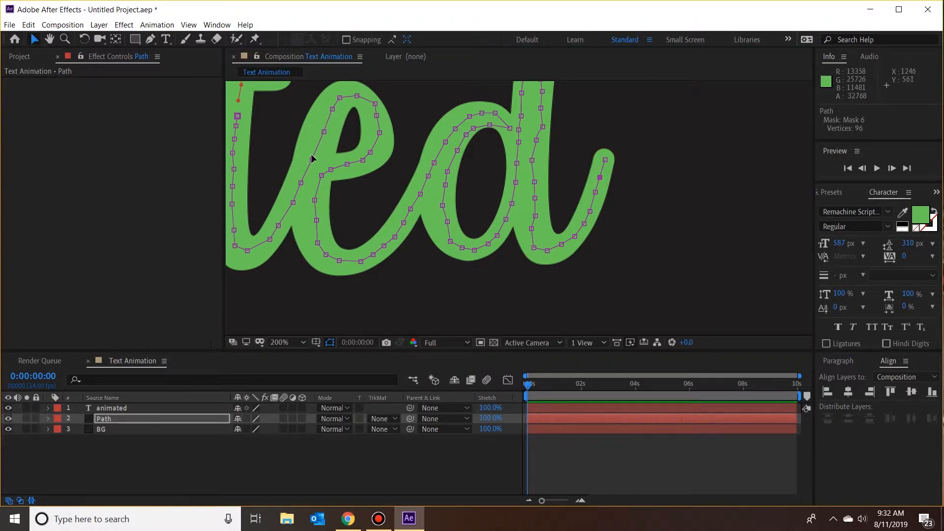
scroll(311, 166, "down", 4)
scroll(311, 166, "up", 2)
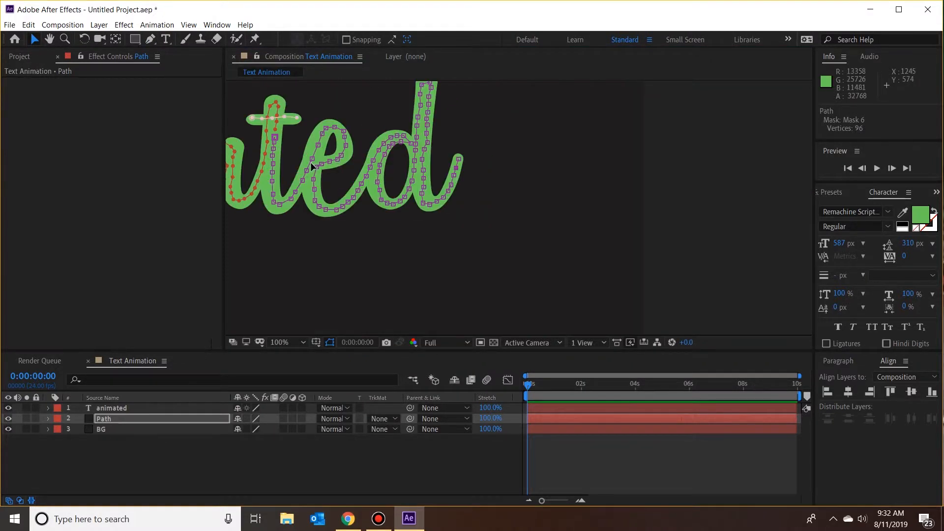
left_click_drag(291, 249, 643, 279)
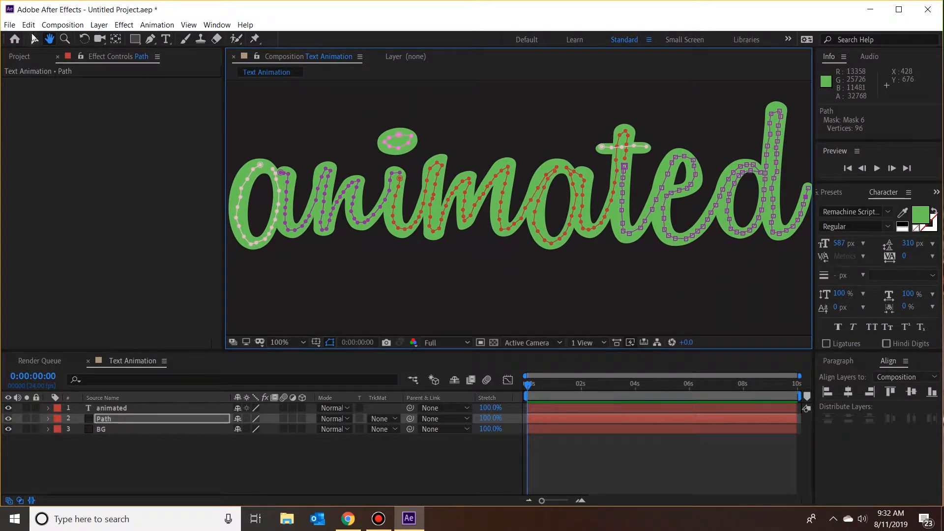
left_click(33, 40)
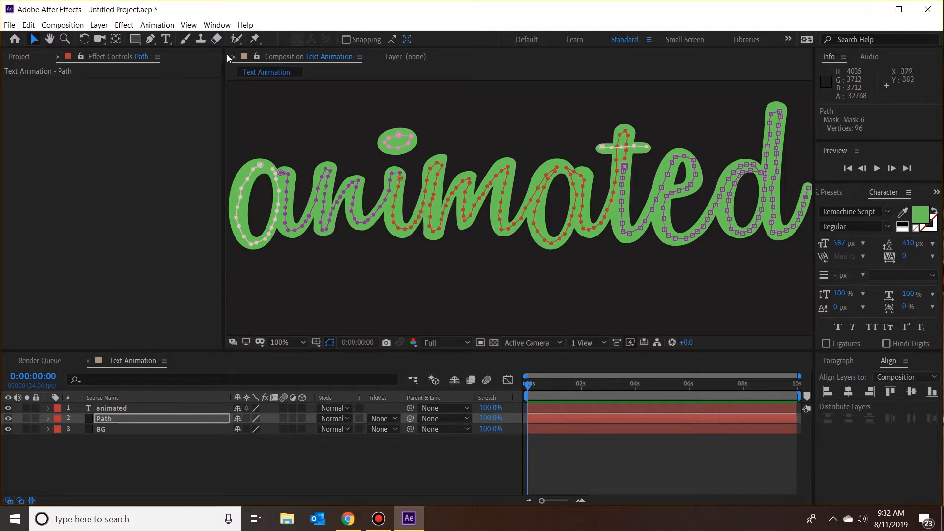
Step: Search the effects for "stroke" and apply the Generate Stroke effect to the Path layer
left_click(217, 25)
left_click(241, 154)
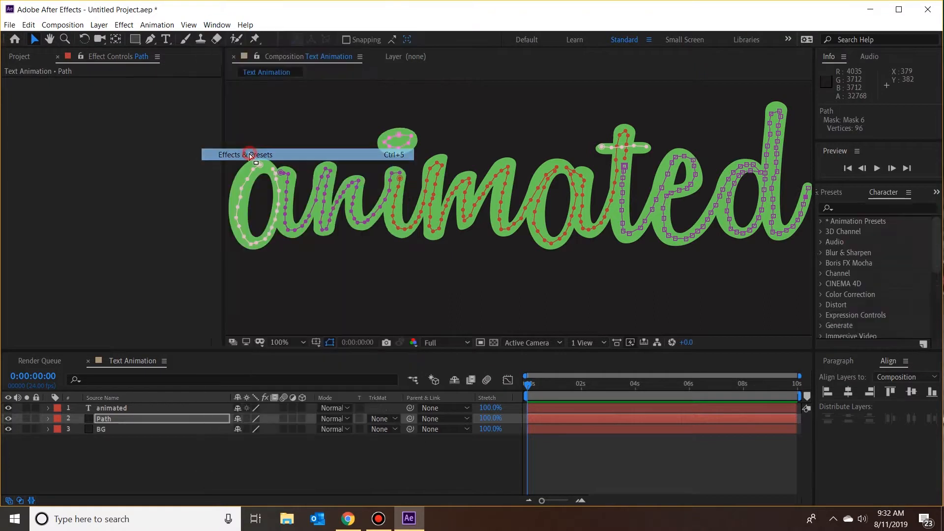
left_click(850, 208)
type("s")
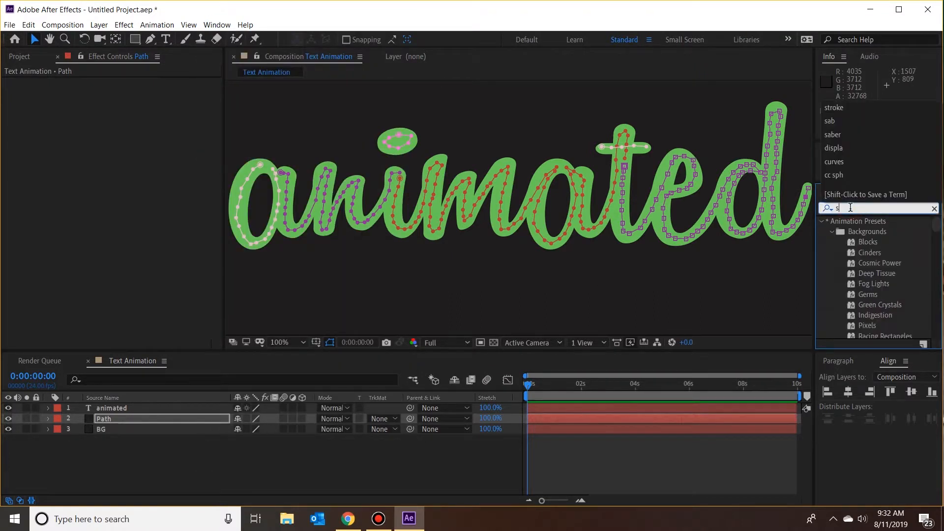
type("trok")
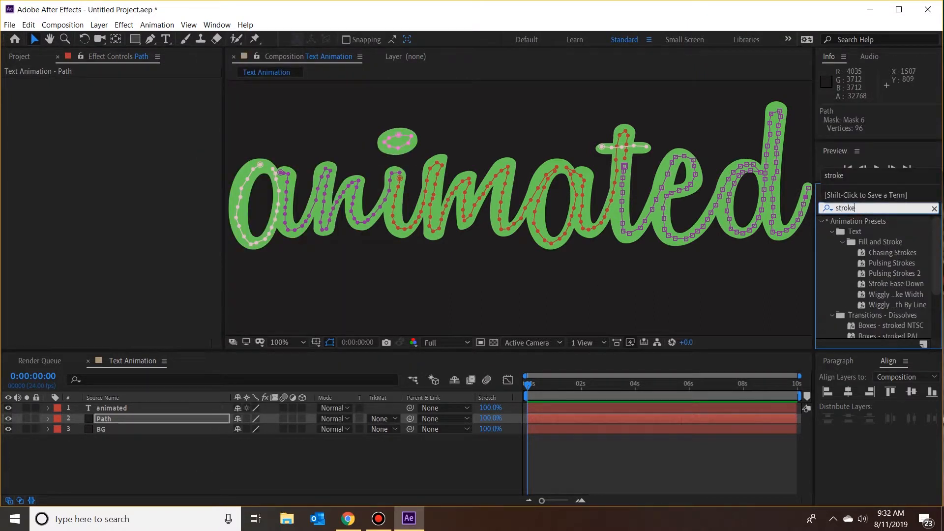
type("e")
scroll(884, 305, "down", 3)
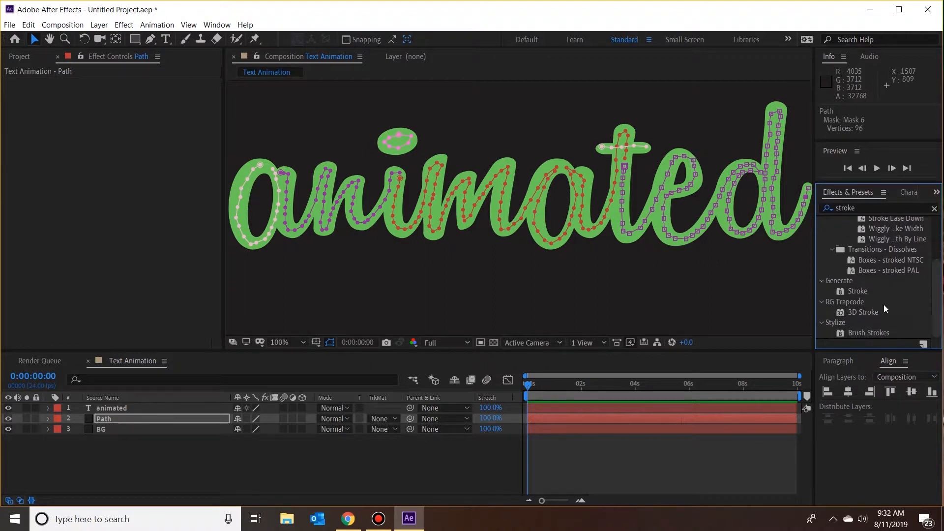
mouse_move(865, 291)
left_mouse_down()
mouse_move(640, 354)
mouse_move(305, 419)
mouse_move(189, 421)
left_mouse_up()
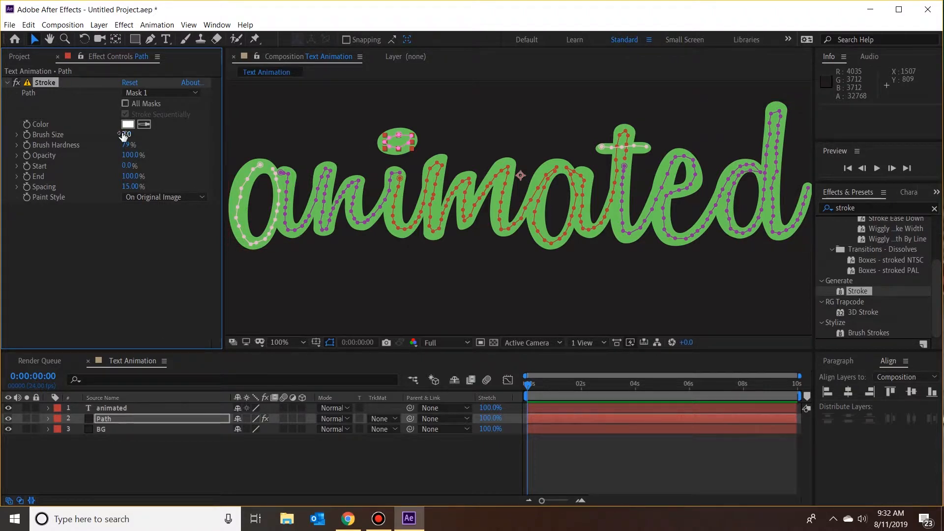
Step: Apply the Stroke effect to all masks and set its brush size to 23.1 so it covers the lettering
left_click_drag(123, 137, 476, 123)
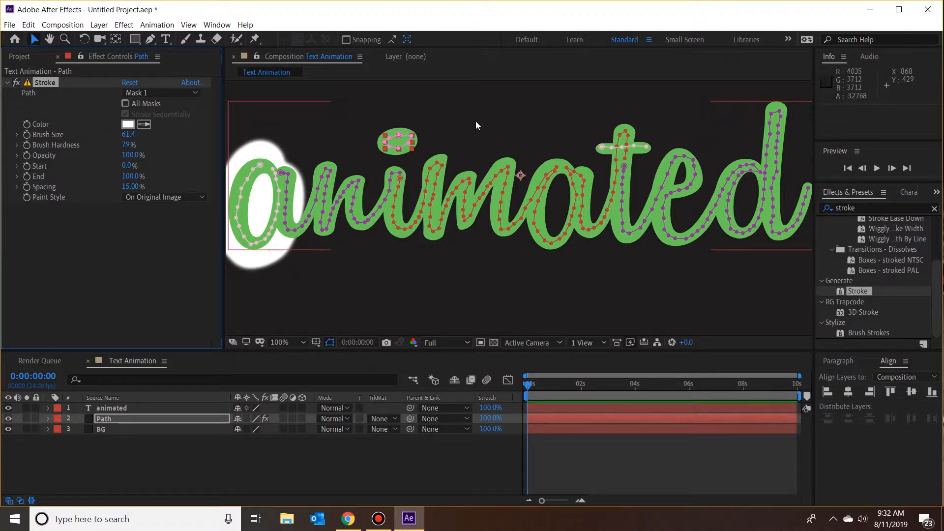
key("ctrl+z")
left_click(126, 103)
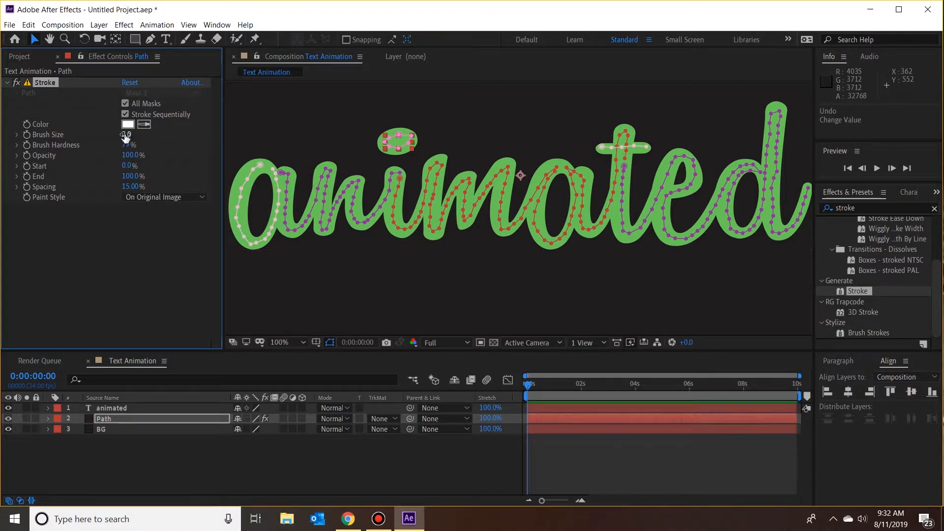
mouse_move(125, 137)
left_mouse_down()
mouse_move(266, 122)
mouse_move(251, 132)
left_mouse_up()
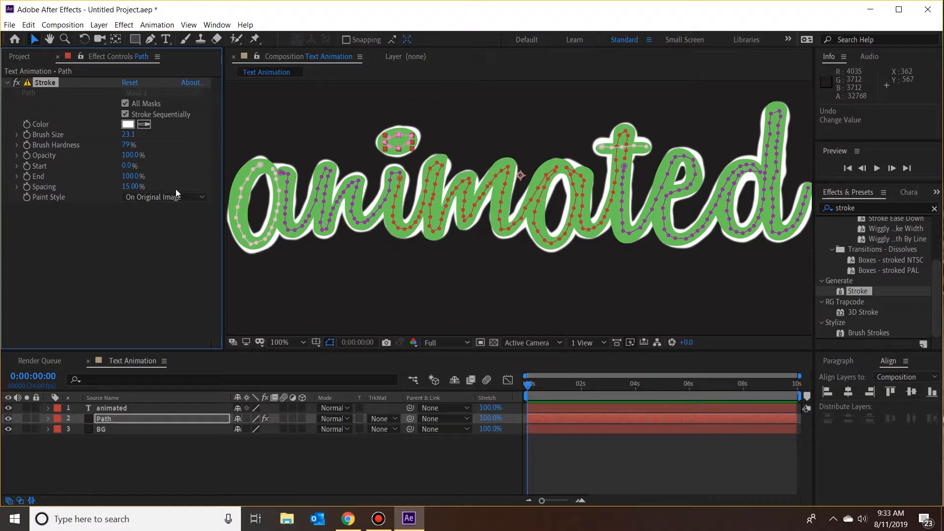
Step: Set the Stroke effect's brush hardness to 100%
left_click(127, 143)
type("100")
key("Return")
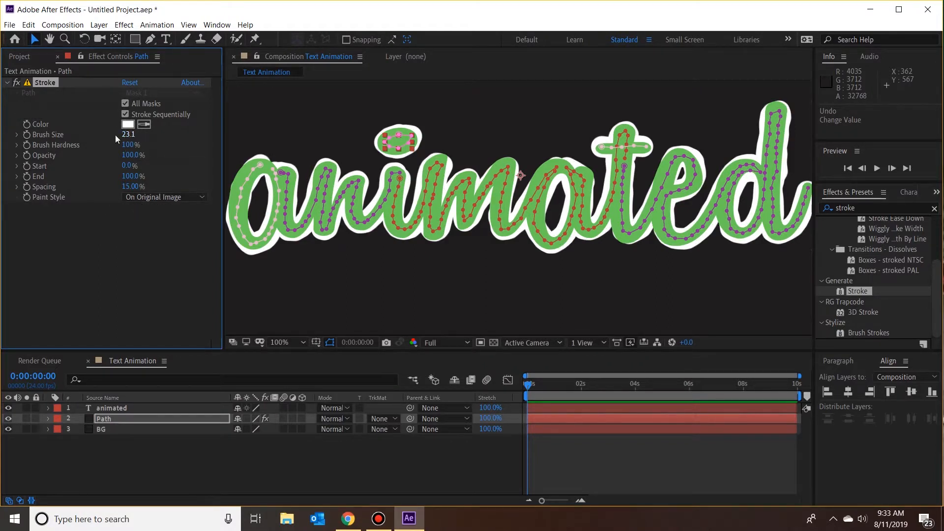
Step: Set the opacity of the "animated" text layer to 30%
left_click(110, 407)
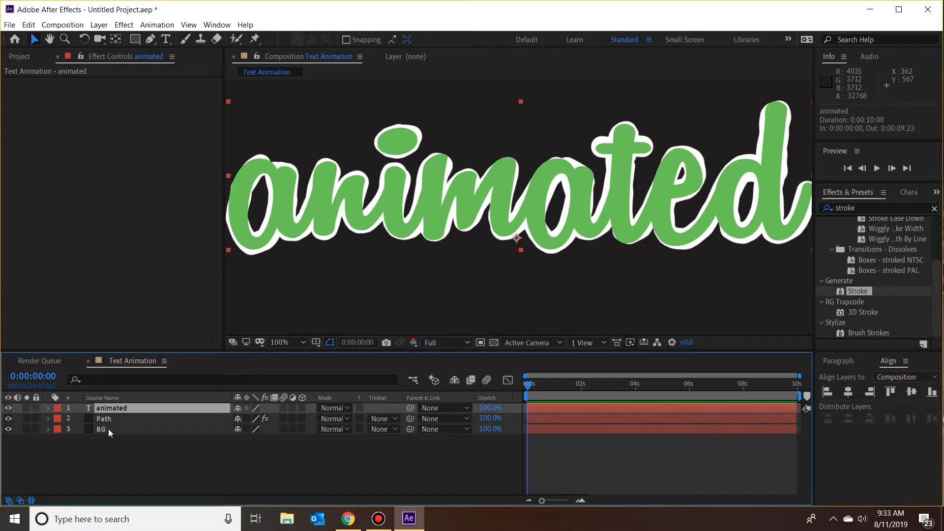
left_click(49, 408)
left_click(59, 430)
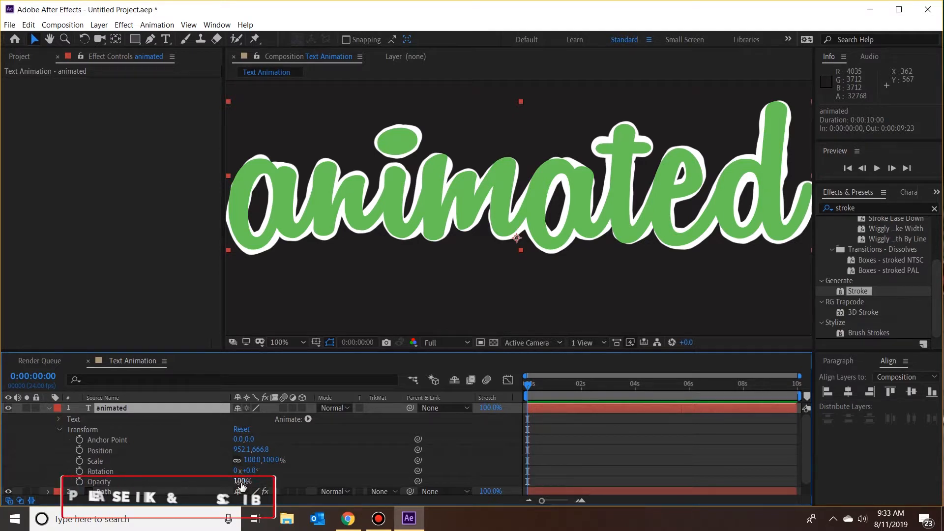
left_click_drag(241, 484, 199, 487)
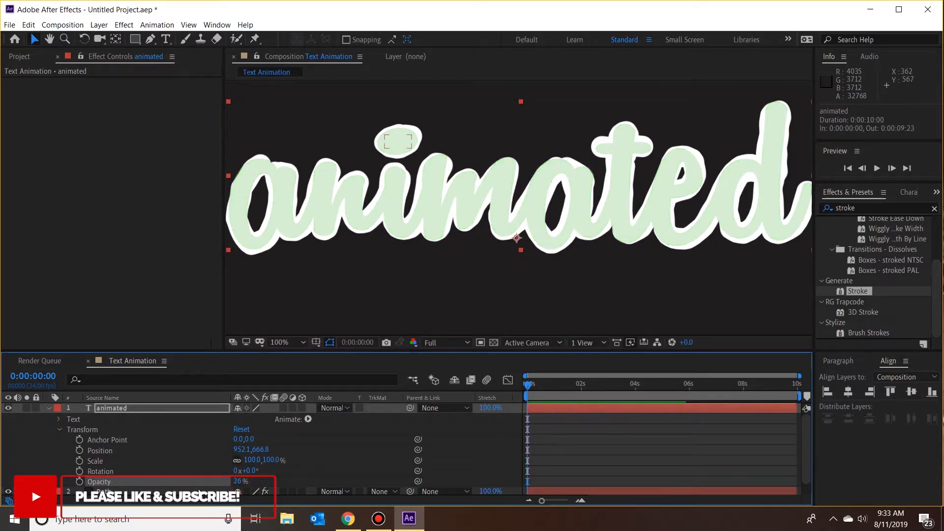
left_click(237, 481)
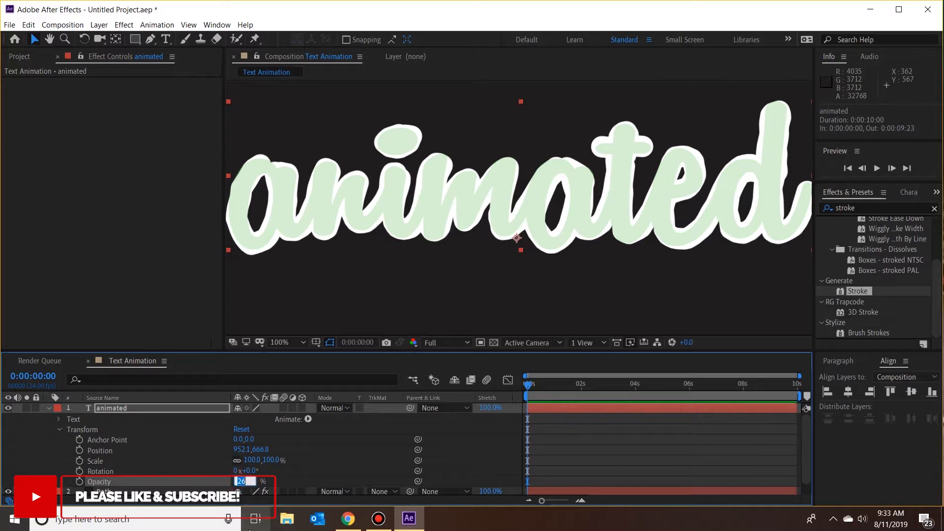
type("30")
key("Return")
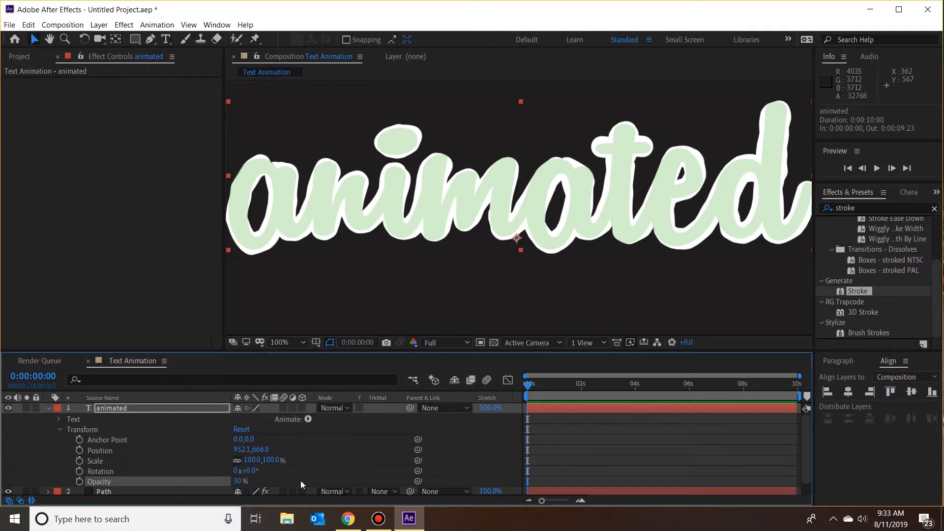
left_click(47, 408)
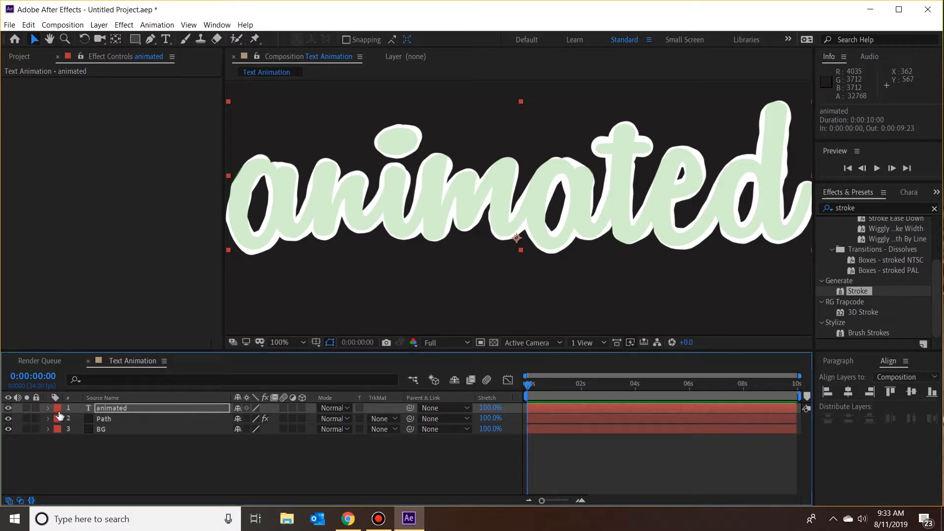
Step: Hide the "animated" text layer and keyframe the Path layer's Stroke End at 0% at 0:00:00:00
left_click(9, 409)
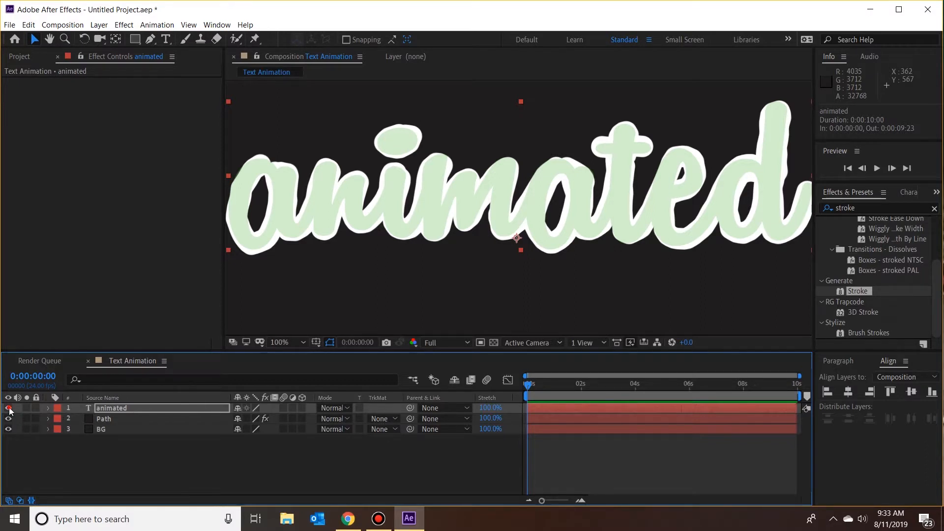
left_click(113, 419)
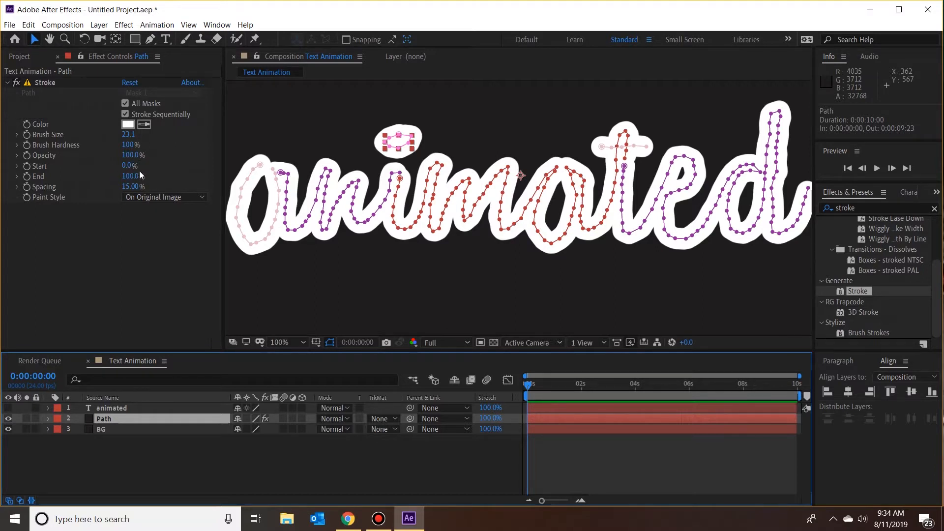
left_click_drag(132, 176, 60, 180)
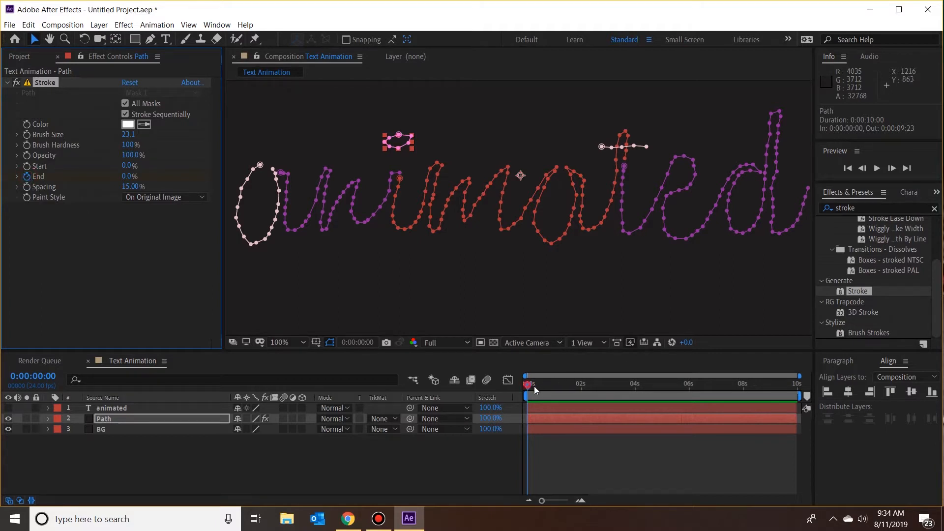
Step: Keyframe the Stroke effect's End at 100% at 0:00:03:05
left_click_drag(534, 386, 613, 392)
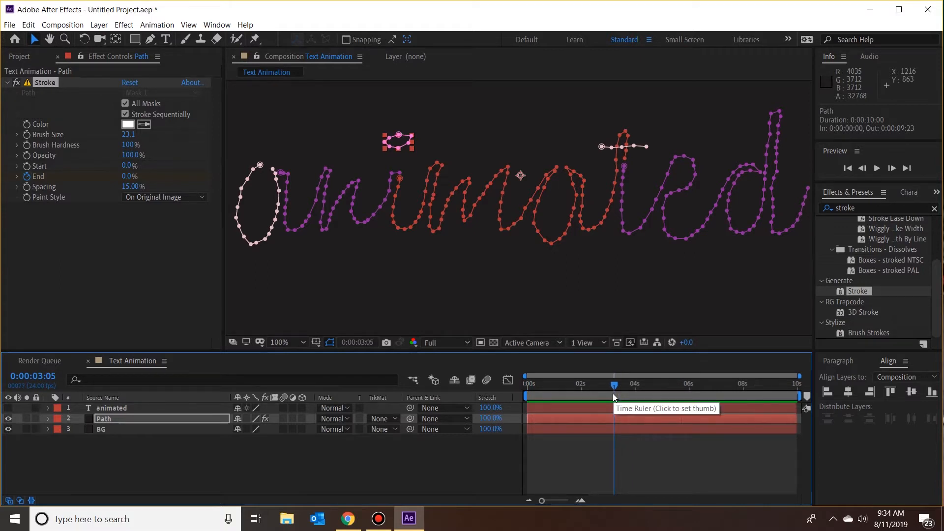
left_click(130, 176)
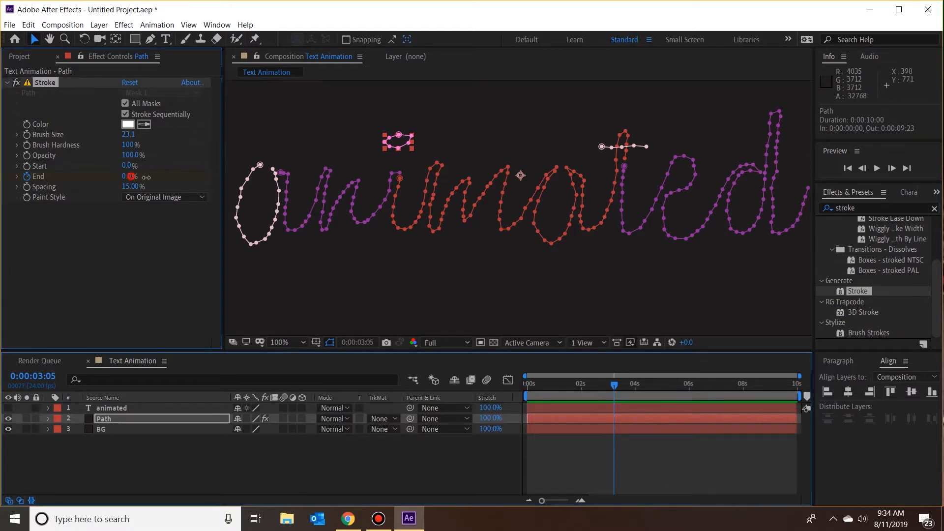
left_click_drag(146, 177, 240, 181)
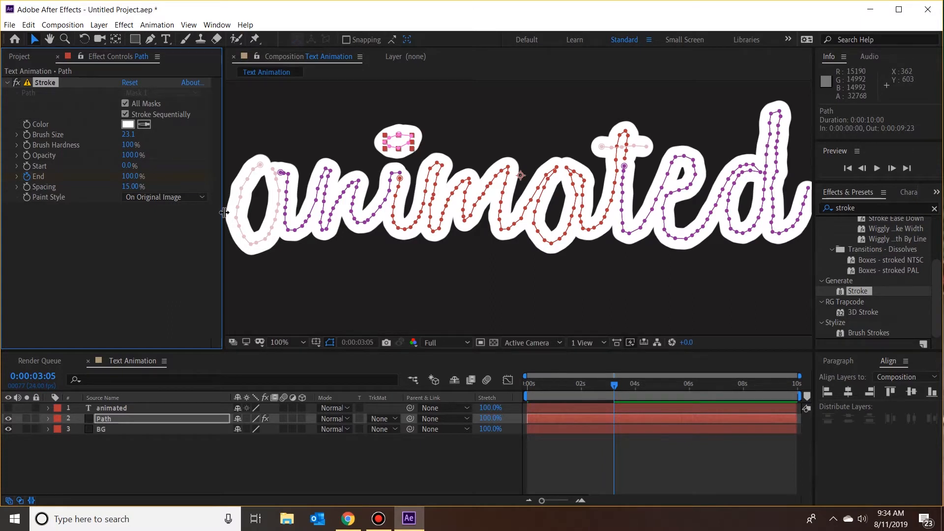
mouse_move(138, 177)
left_mouse_down()
mouse_move(116, 185)
mouse_move(204, 184)
left_mouse_up()
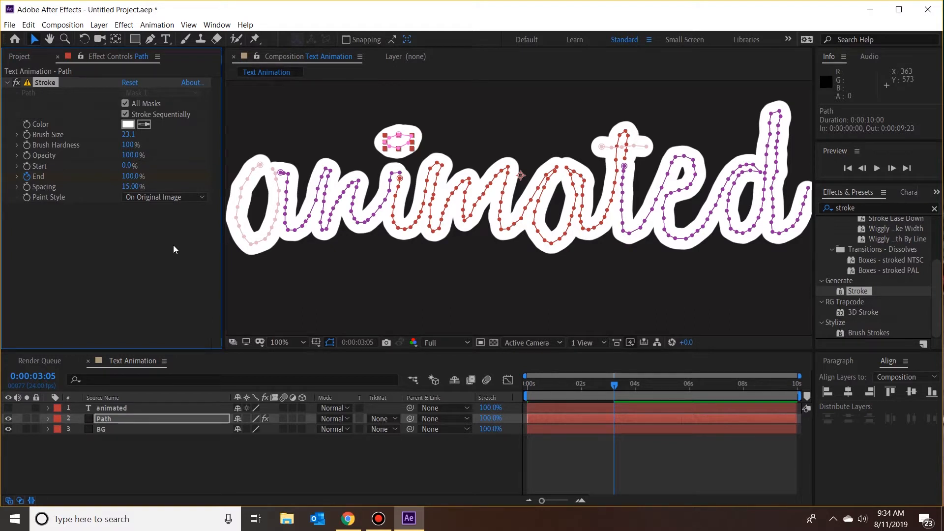
Step: Pre-compose the Path layer as "Writing", moving all attributes into the new composition
right_click(116, 419)
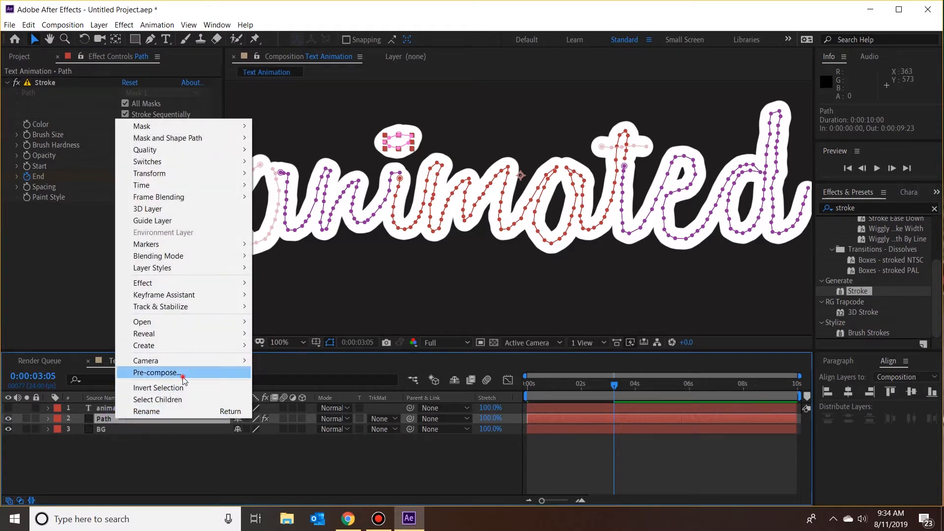
left_click(183, 373)
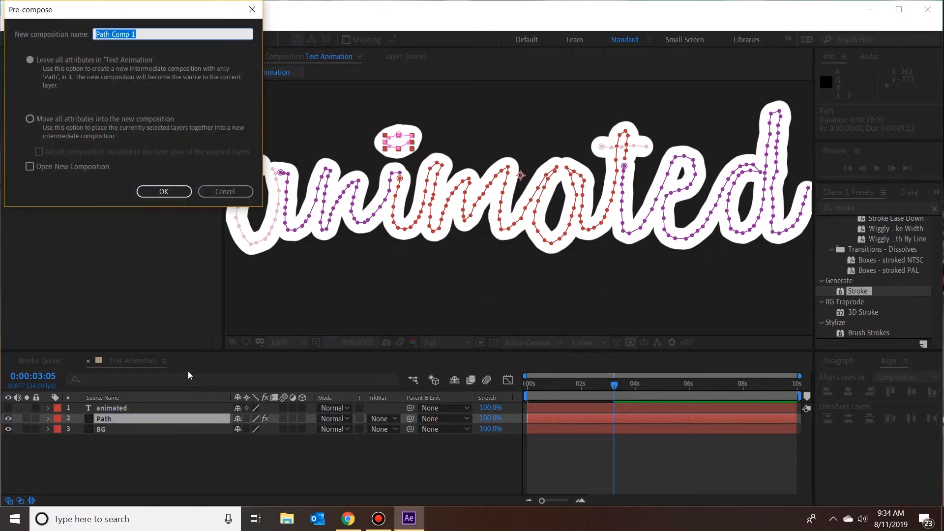
type("Writing")
left_click(30, 118)
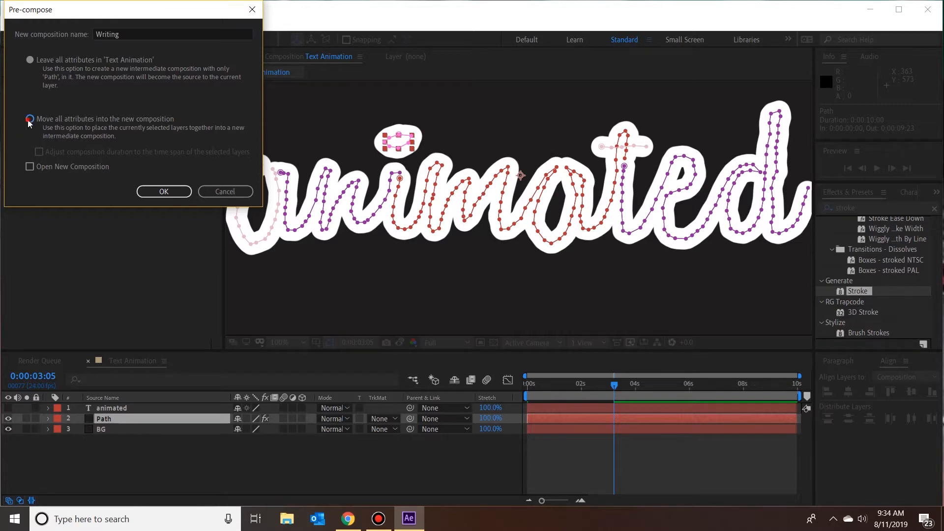
left_click(157, 190)
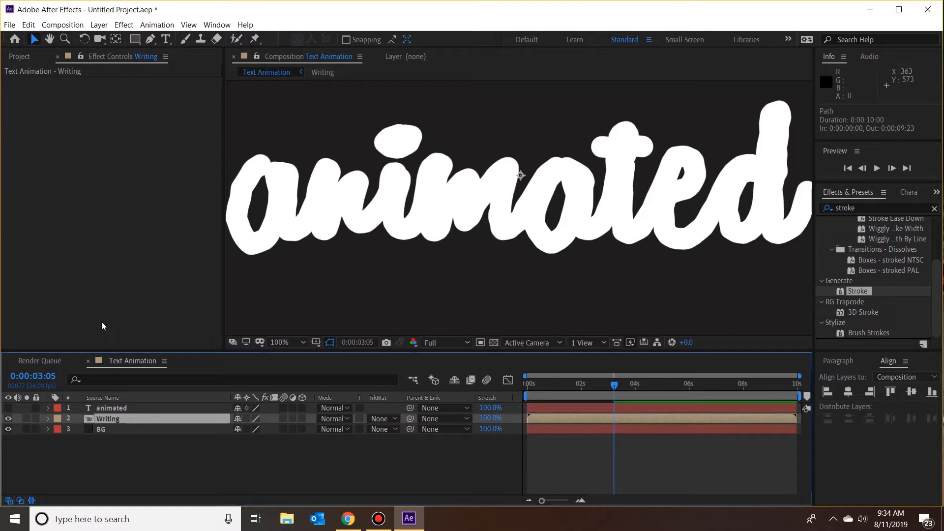
Step: Set the Writing layer's track matte to Alpha Matte "animated"
left_click(114, 419)
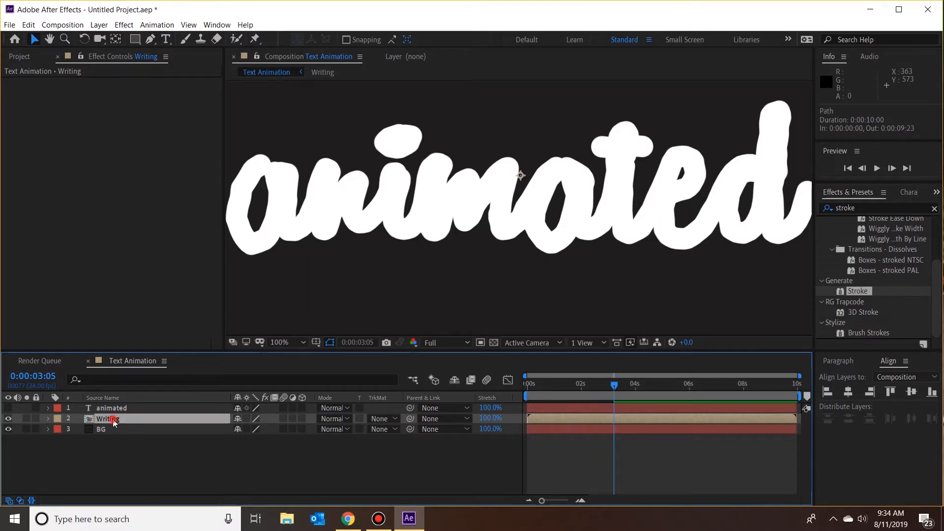
left_click(394, 421)
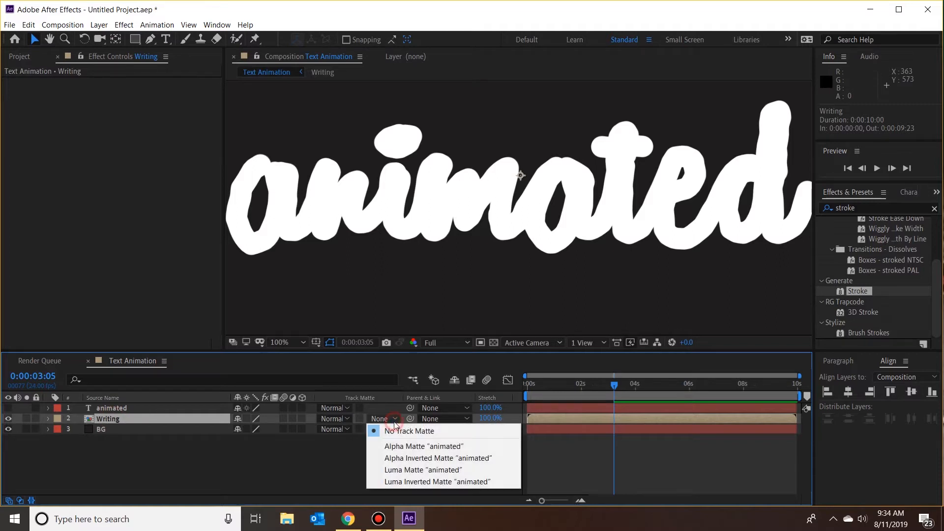
left_click(417, 446)
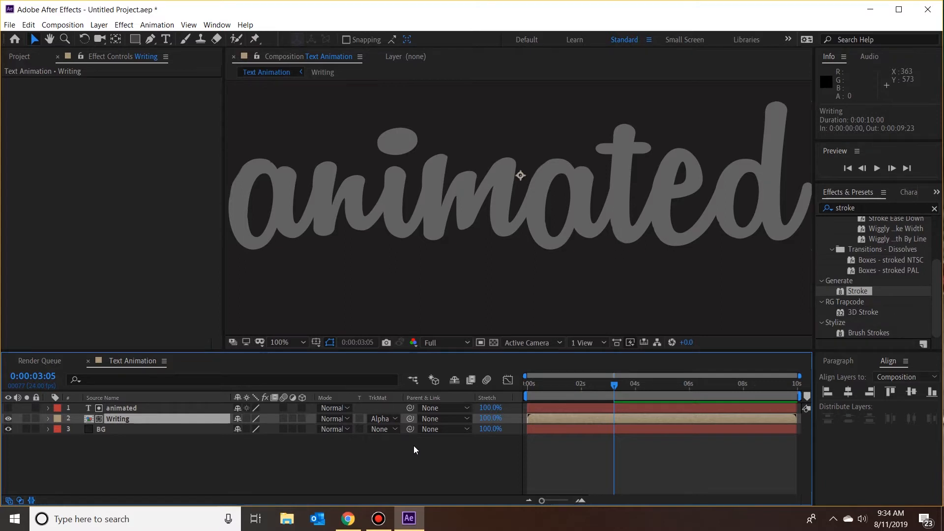
Step: Set the "animated" text layer's Opacity to 100%
left_click(119, 409)
left_click(49, 408)
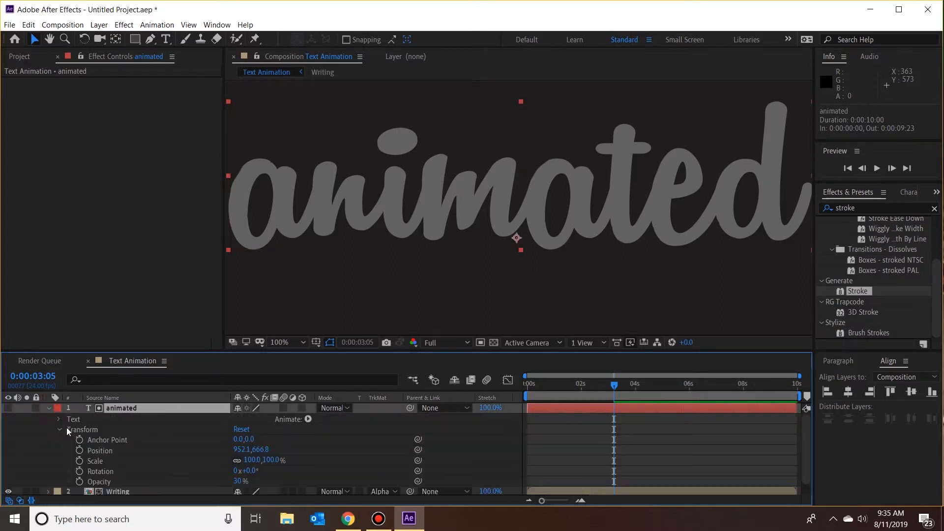
left_click(238, 481)
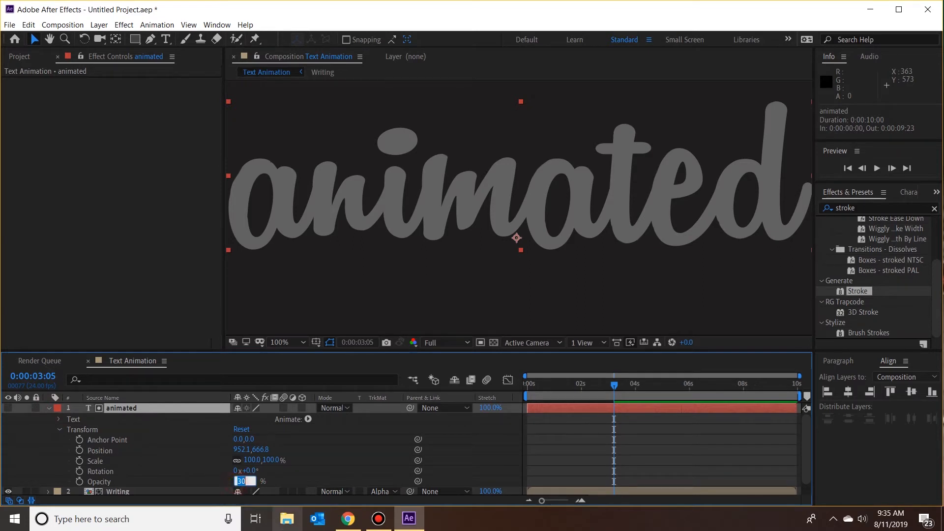
type("100")
key("Return")
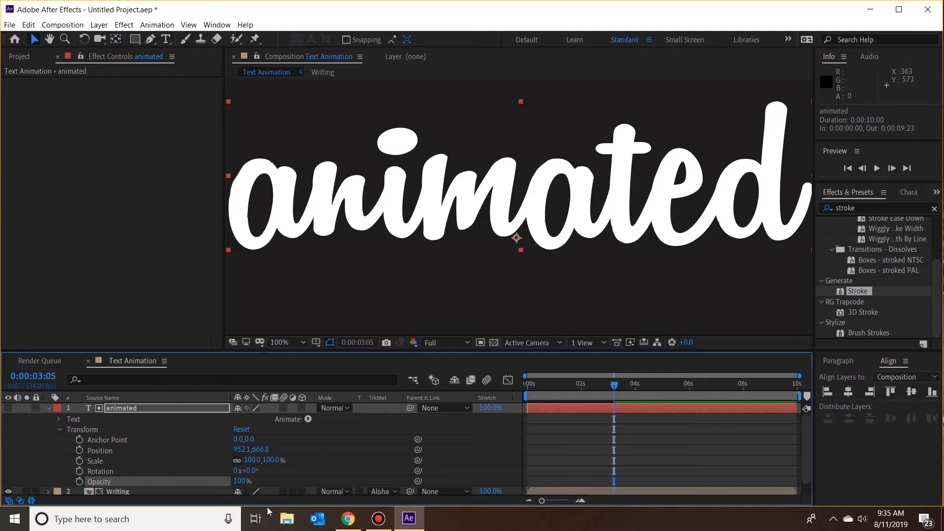
left_click(50, 407)
Step: Open the Writing pre-composition and set the Path layer's Stroke color to light green 72DF7F
double_click(89, 420)
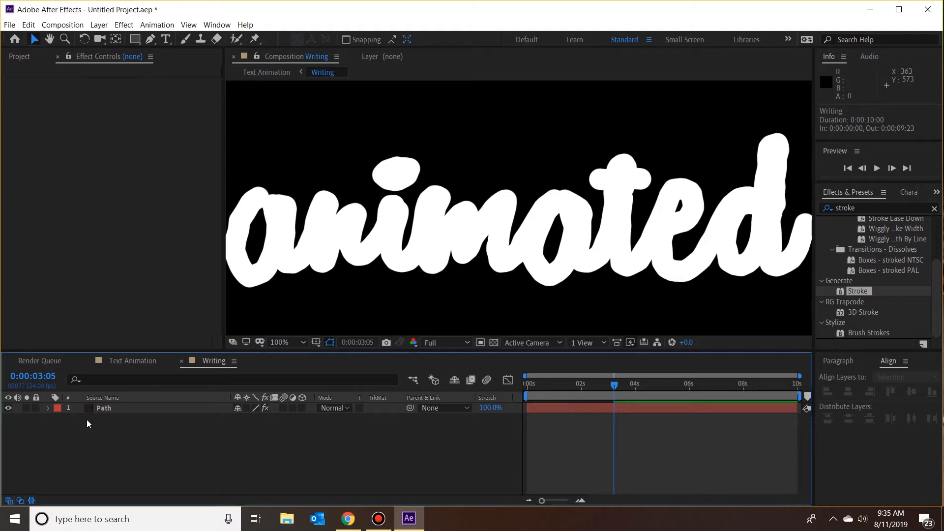
left_click(117, 411)
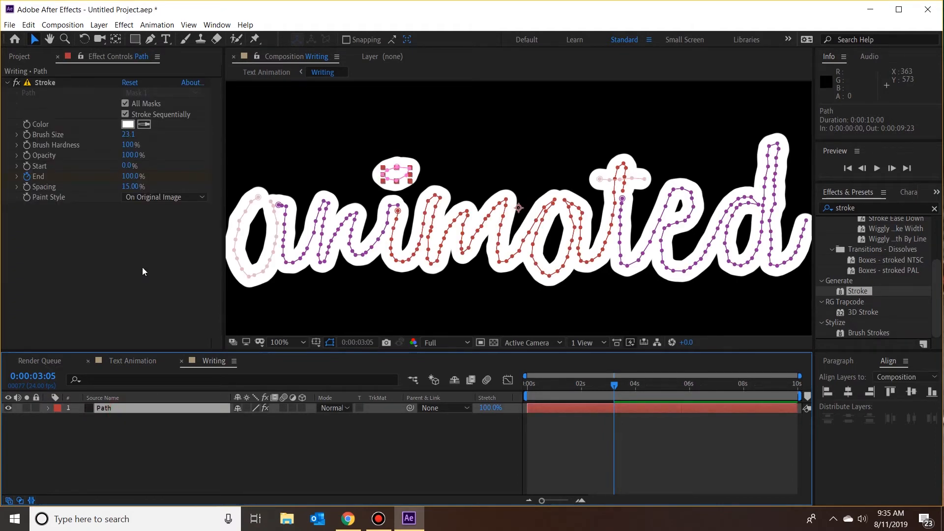
left_click(127, 124)
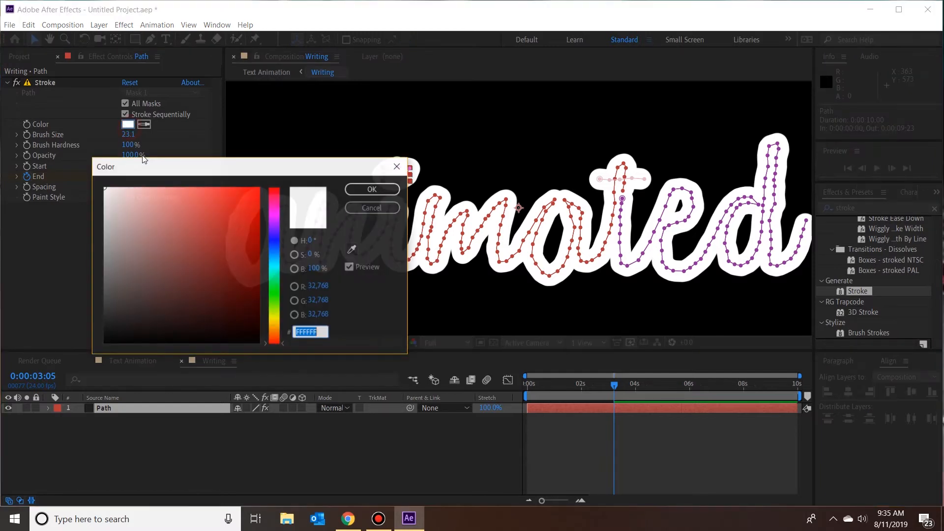
left_click(278, 289)
left_click(195, 217)
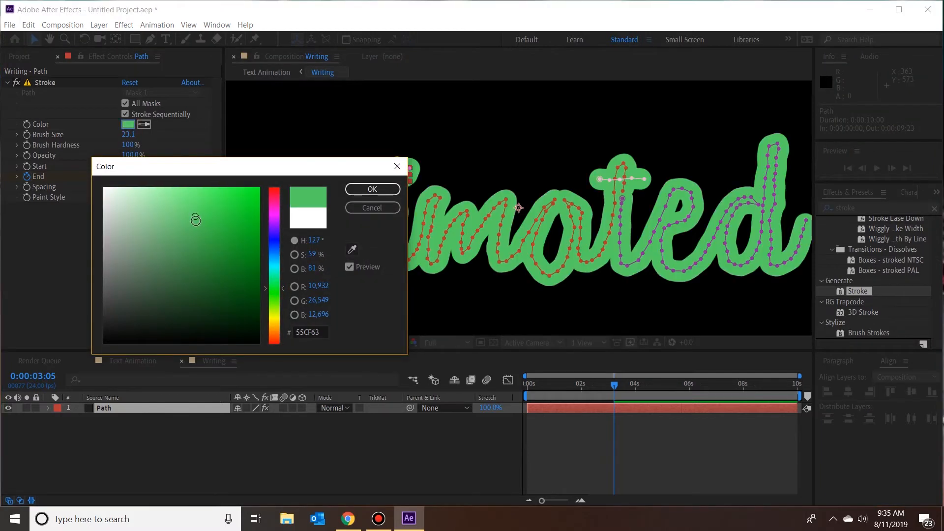
left_click(180, 207)
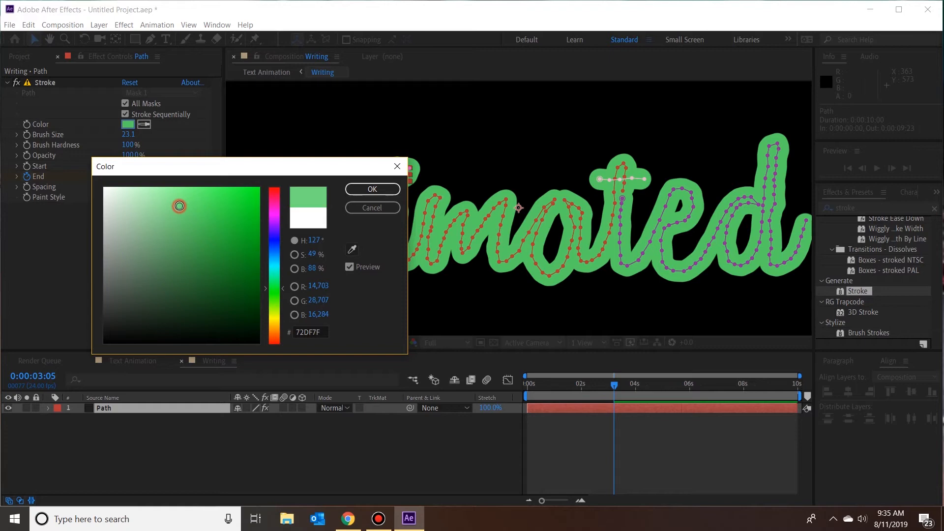
left_click(352, 189)
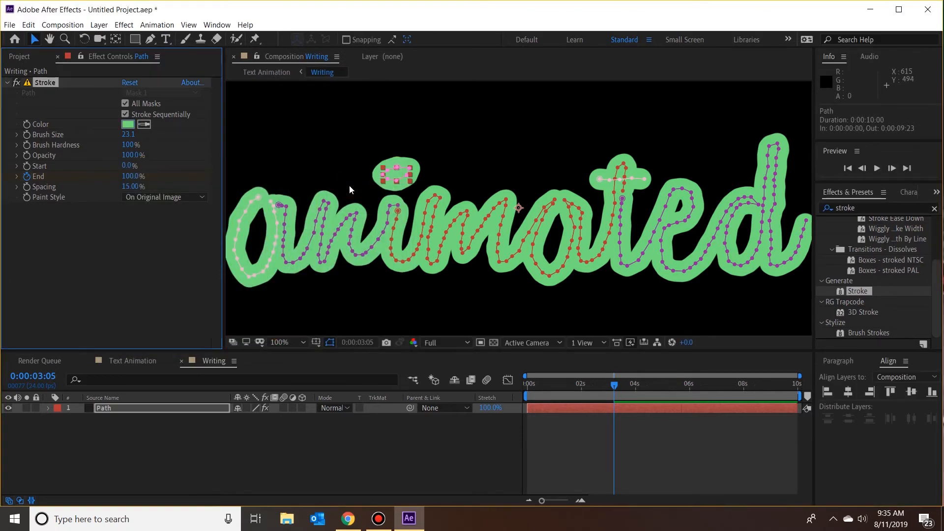
Step: Return to the Text Animation composition and play back the green handwriting animation from 0:00:00:00
left_click(131, 364)
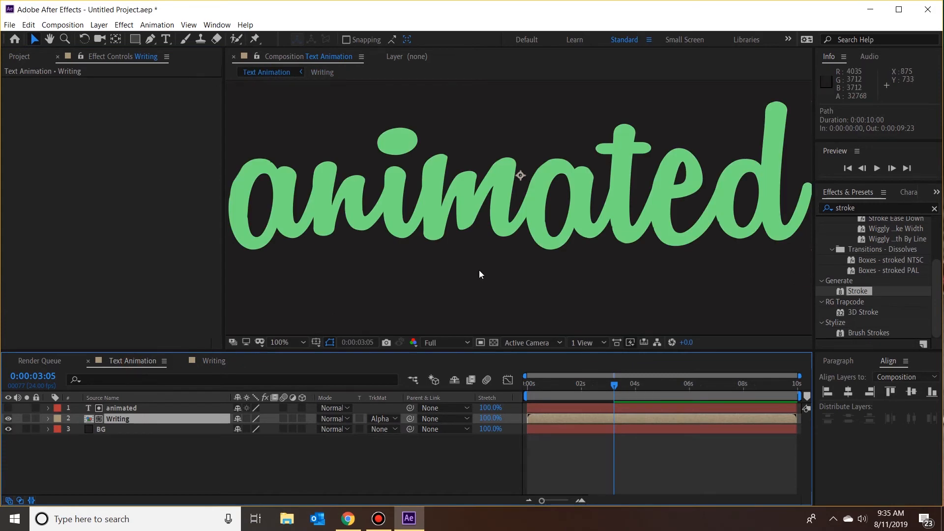
scroll(500, 220, "down", 2)
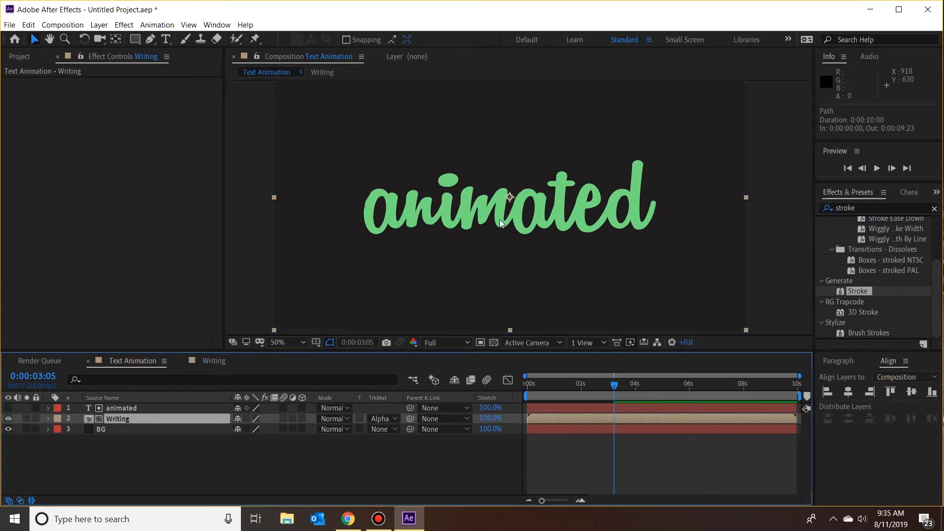
left_click_drag(615, 386, 486, 382)
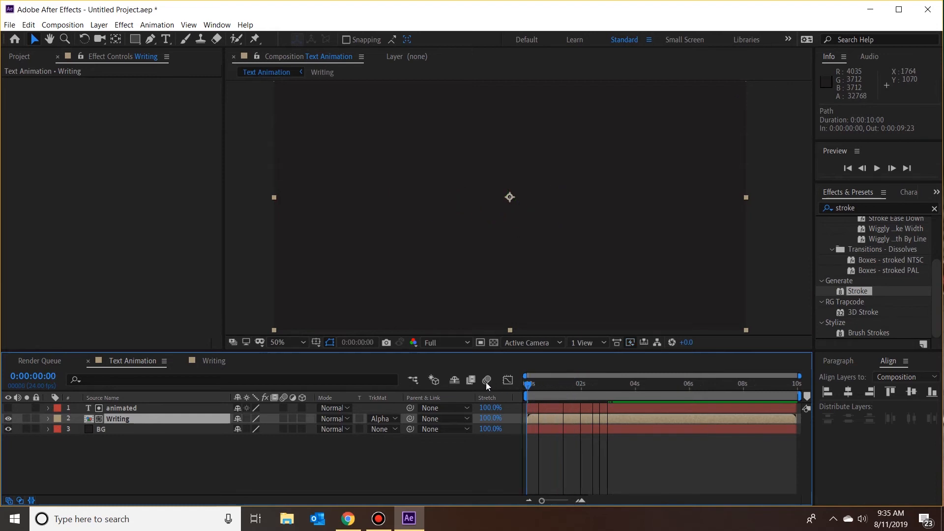
left_click(877, 168)
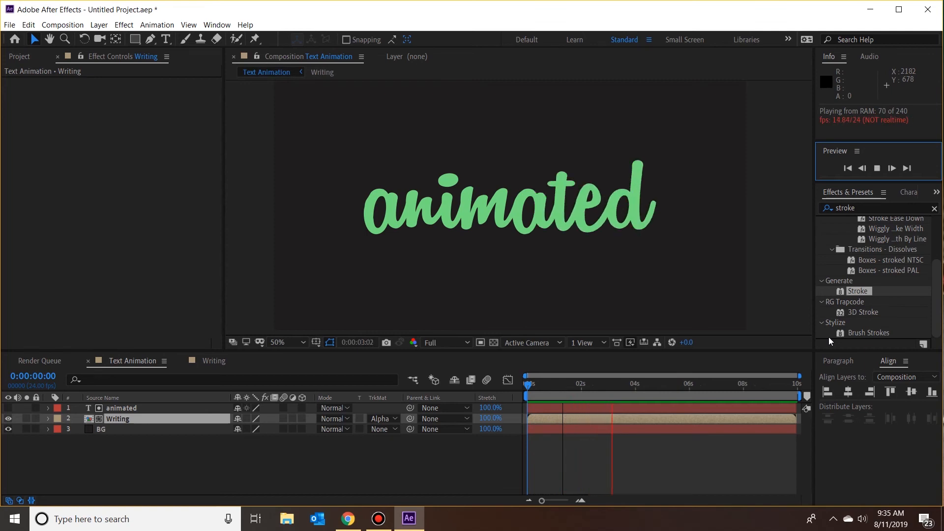
left_click(878, 169)
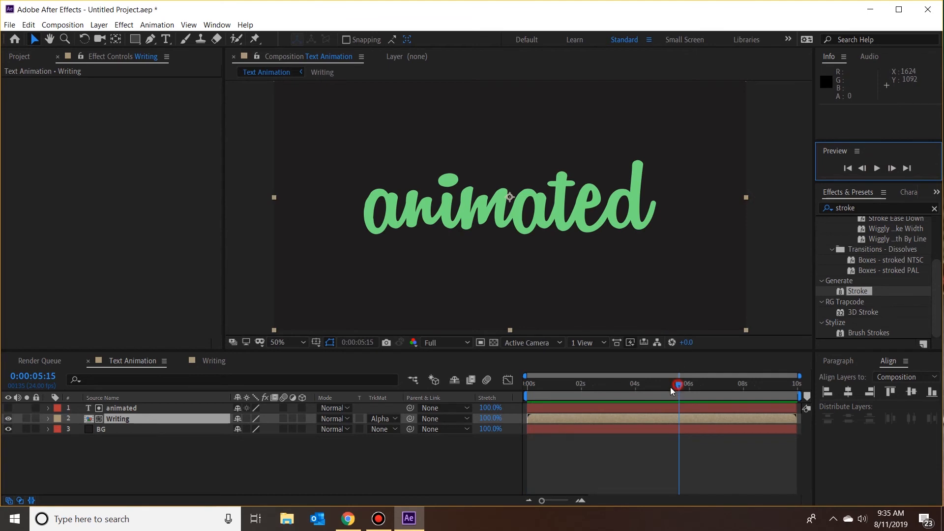
left_click_drag(671, 387, 457, 391)
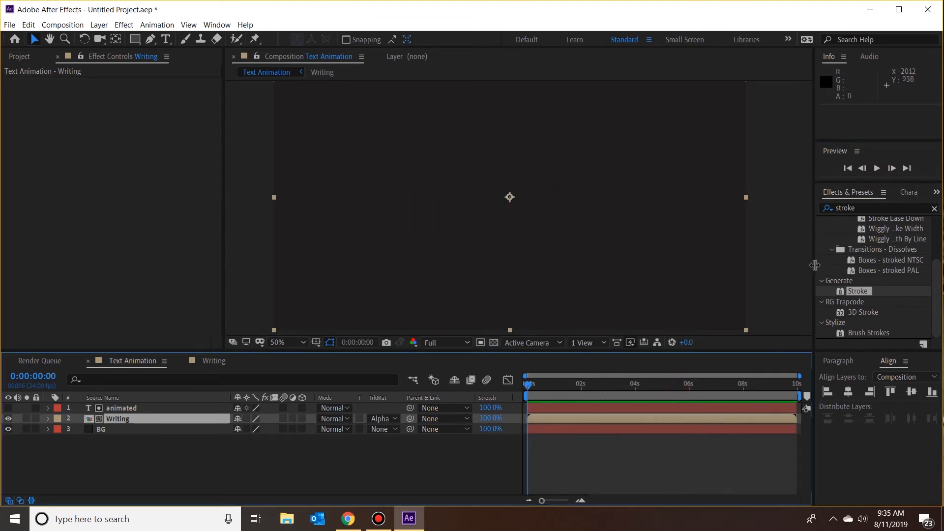
left_click(876, 168)
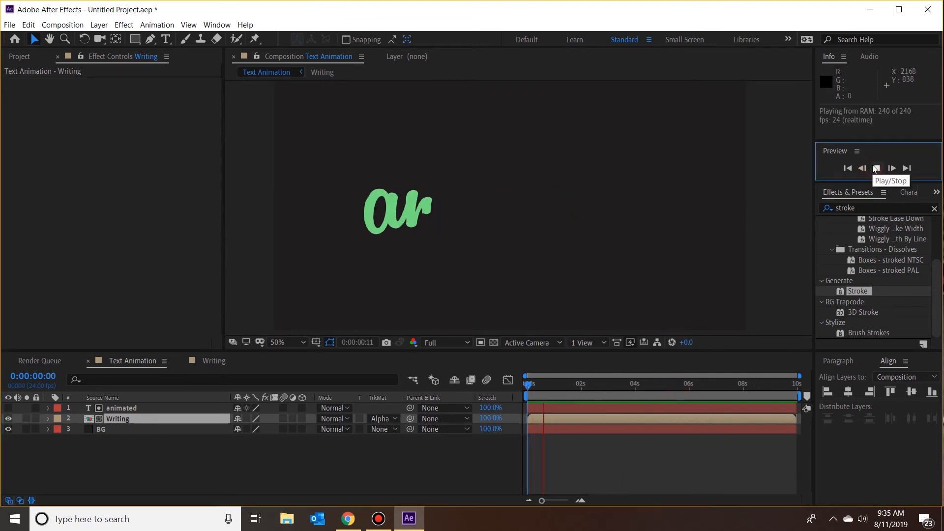